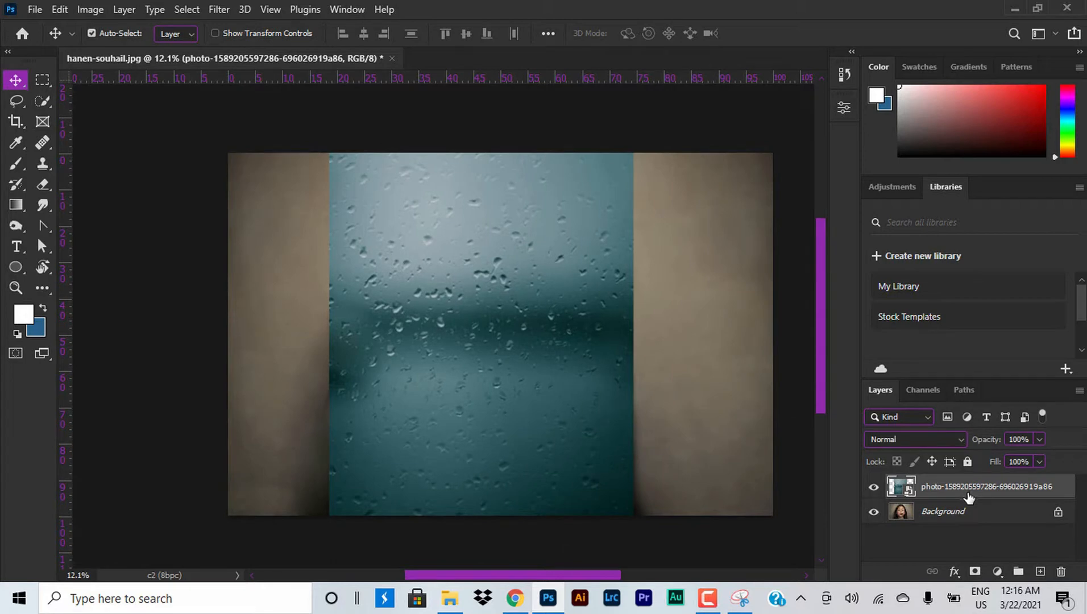
# - Duplicate the raindrop photo layer and set the original raindrop layer's blend mode to Multiply
pyautogui.hotkey('ctrl', 'j')
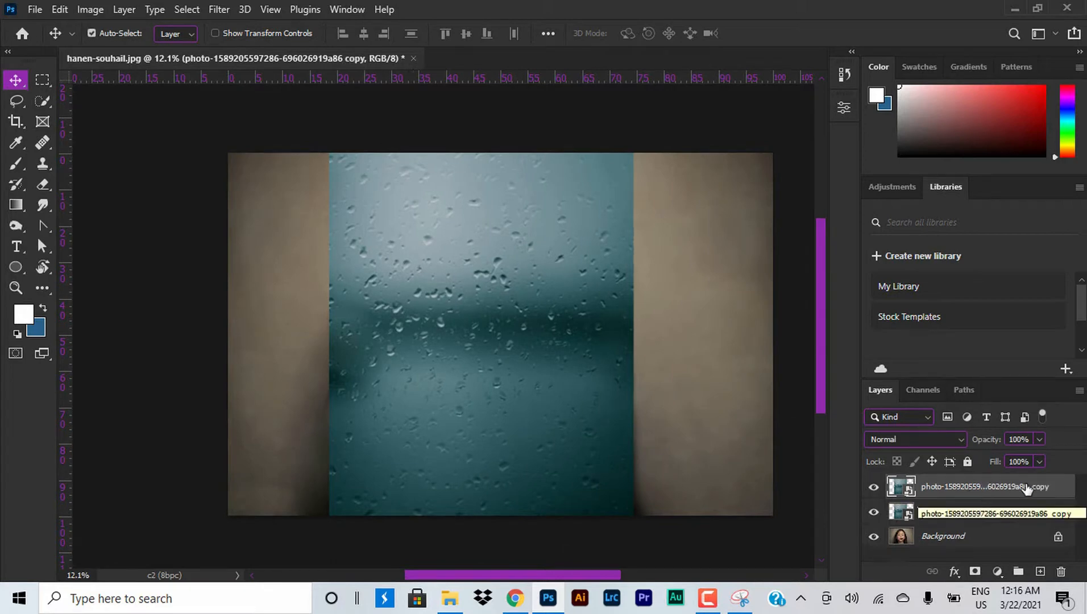
pyautogui.click(947, 513)
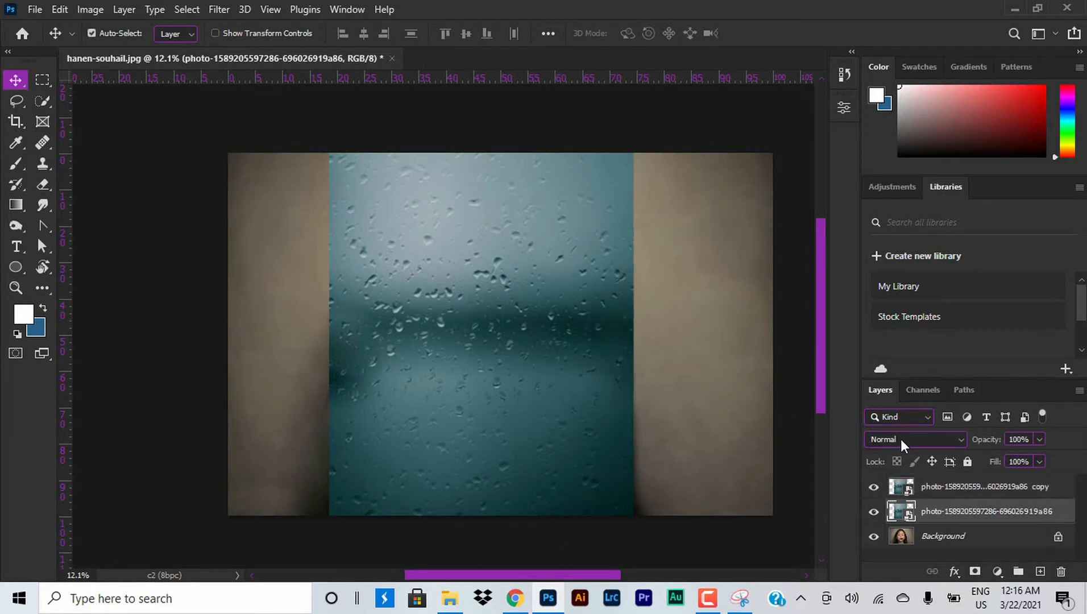
pyautogui.click(901, 438)
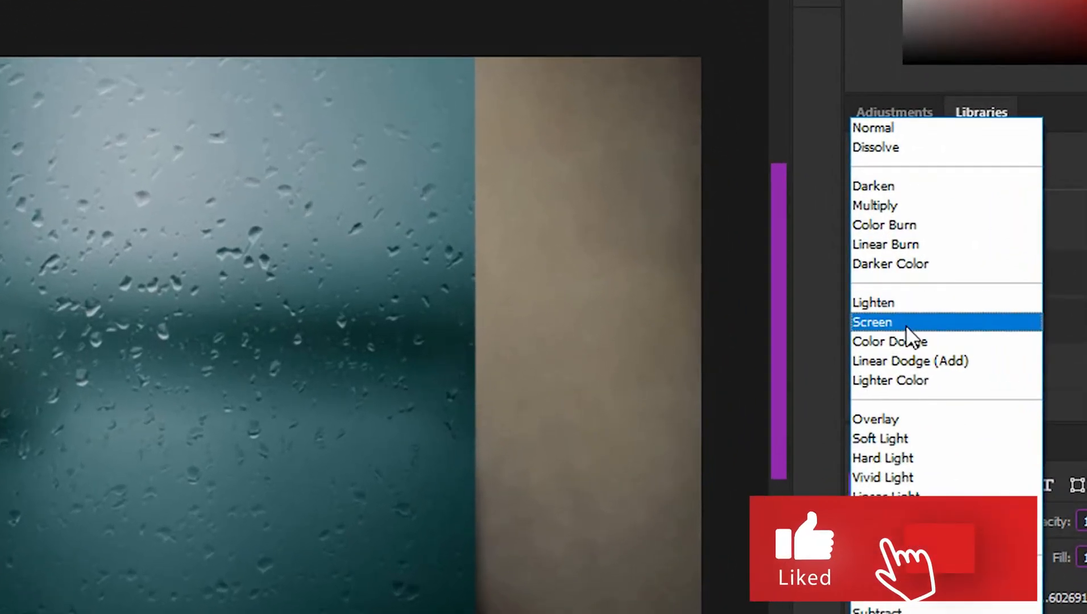
pyautogui.click(885, 206)
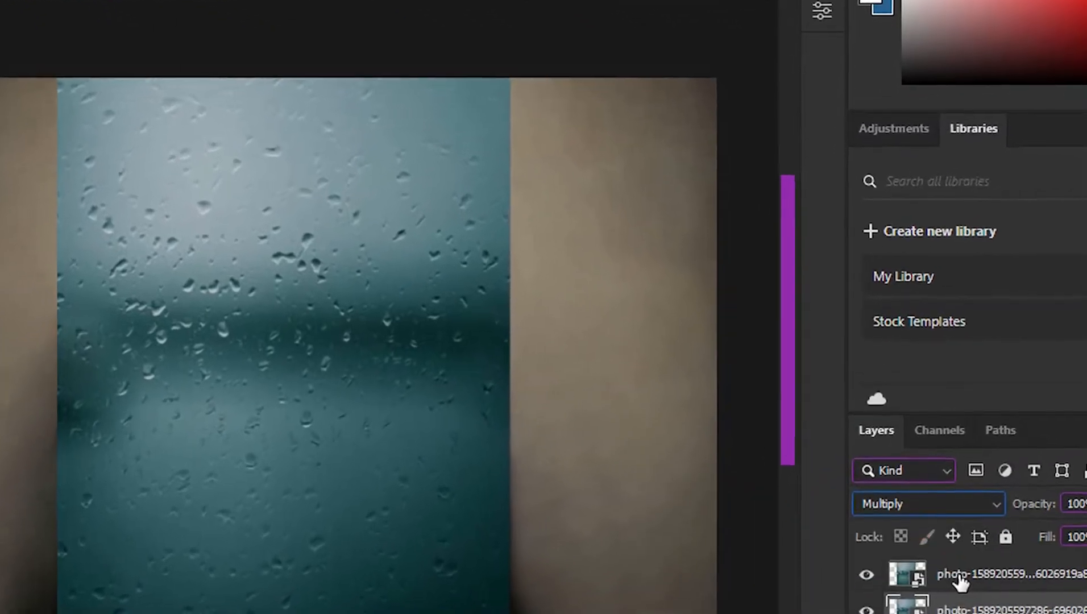
# - Set the blend mode of the raindrop copy layer to Screen
pyautogui.click(959, 576)
pyautogui.click(942, 504)
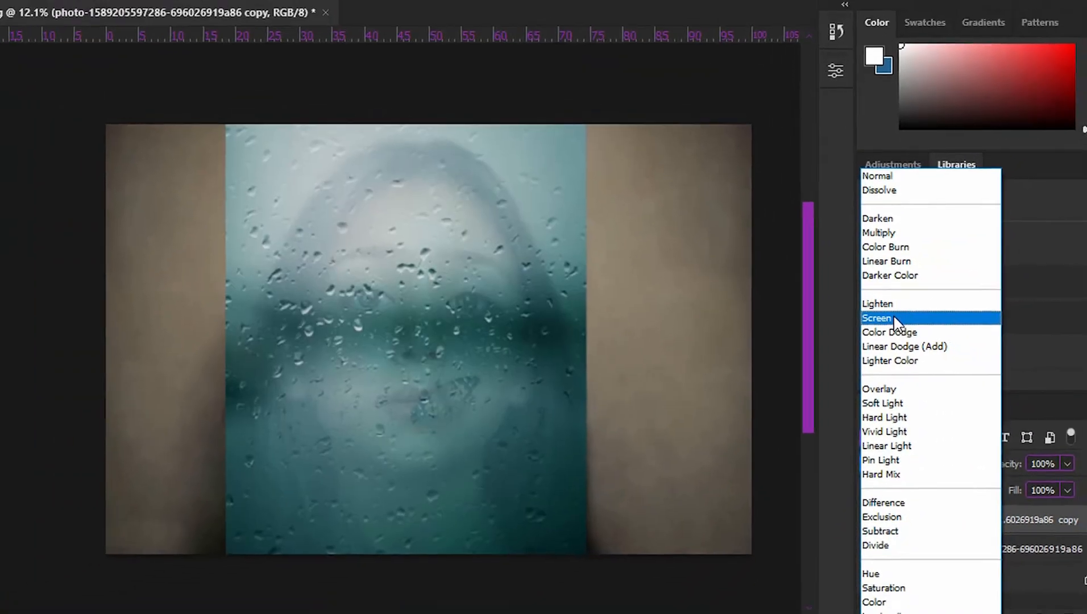
pyautogui.click(896, 322)
# - Hide the raindrop copy layer so only the Multiply layer affects the portrait
pyautogui.doubleClick(1058, 511)
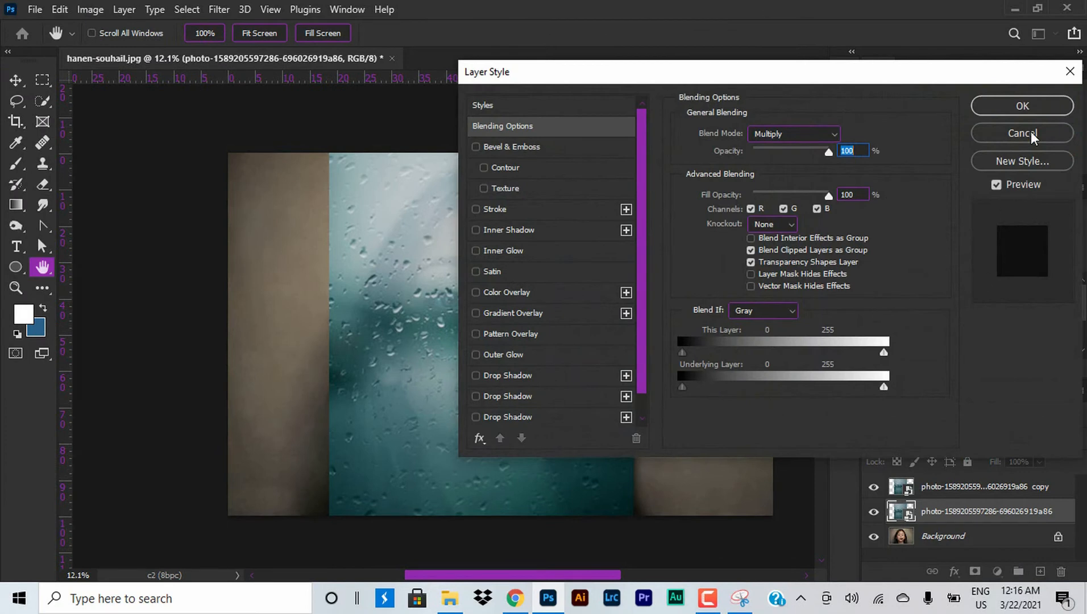
pyautogui.click(1021, 134)
pyautogui.click(873, 487)
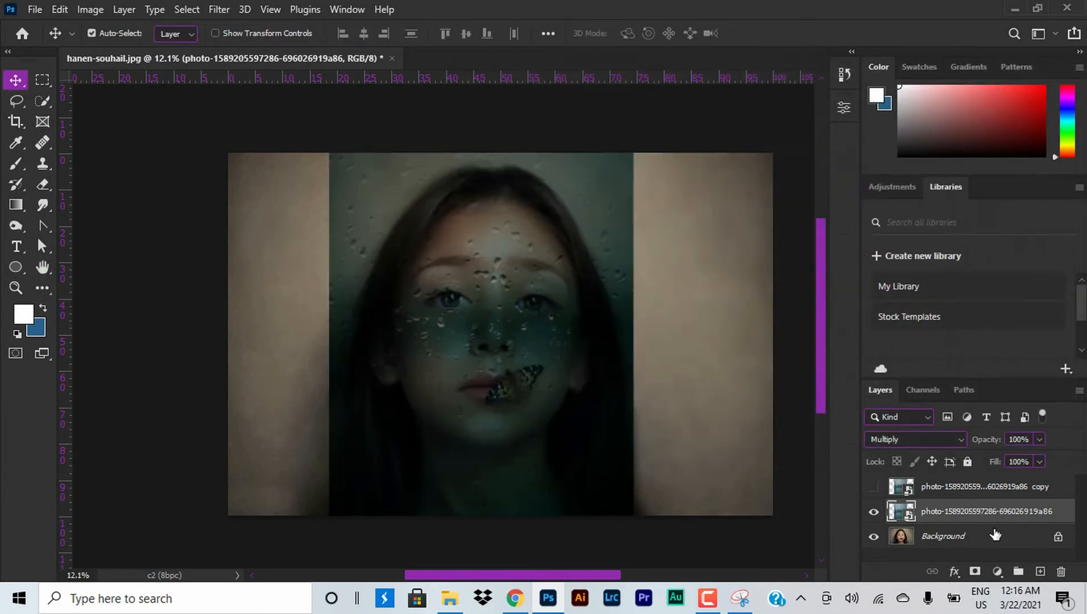
# - In the Multiply layer's Blend If settings, split the Underlying Layer highlight slider to 87 / 146 and apply it
pyautogui.doubleClick(1065, 512)
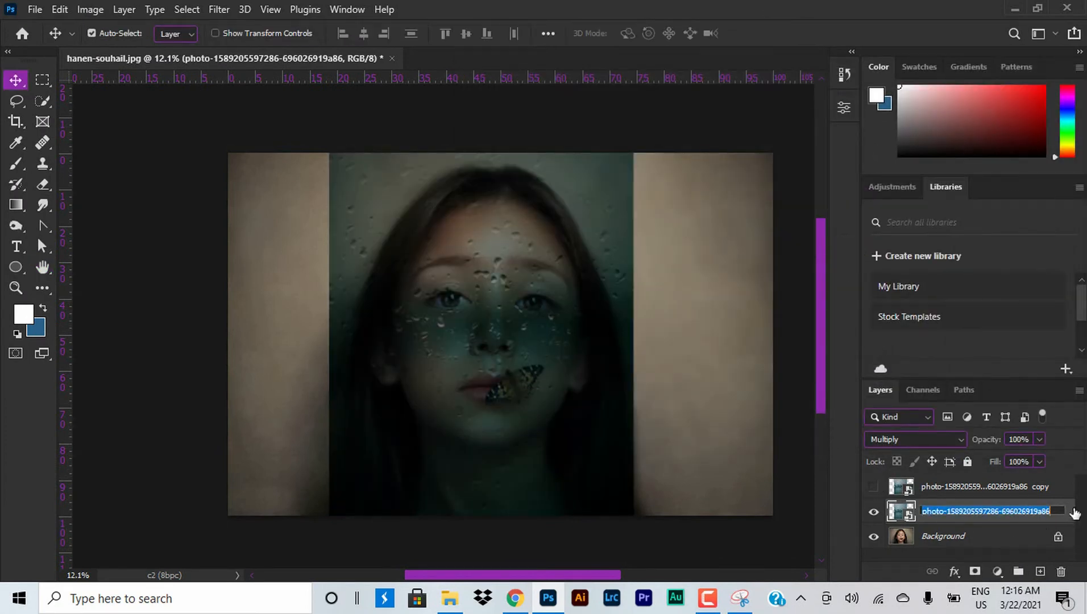
pyautogui.click(1072, 514)
pyautogui.doubleClick(1073, 513)
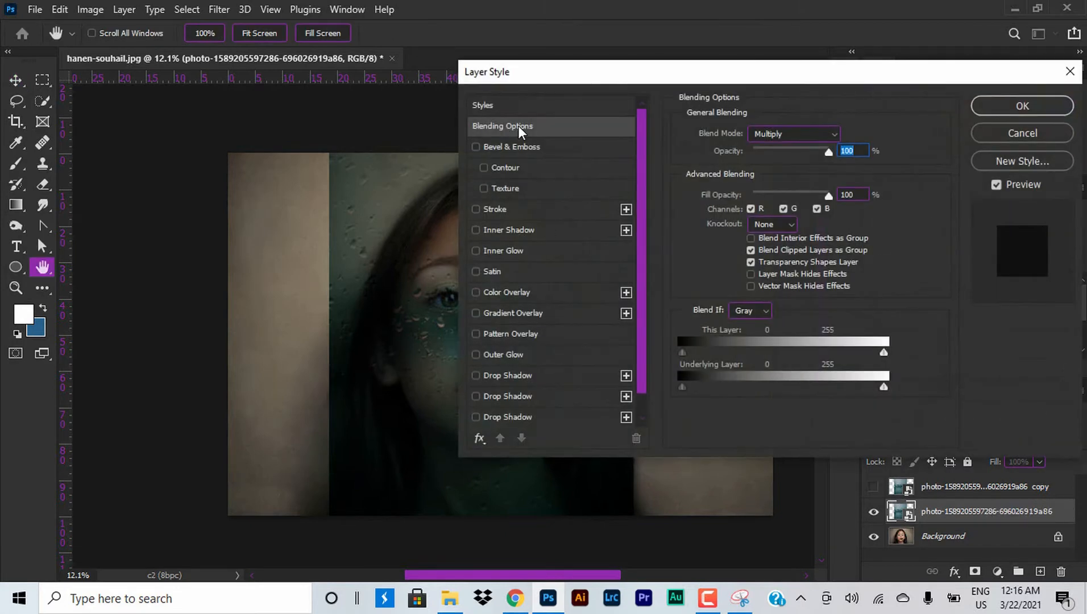
pyautogui.moveTo(644, 75); pyautogui.dragTo(845, 77)
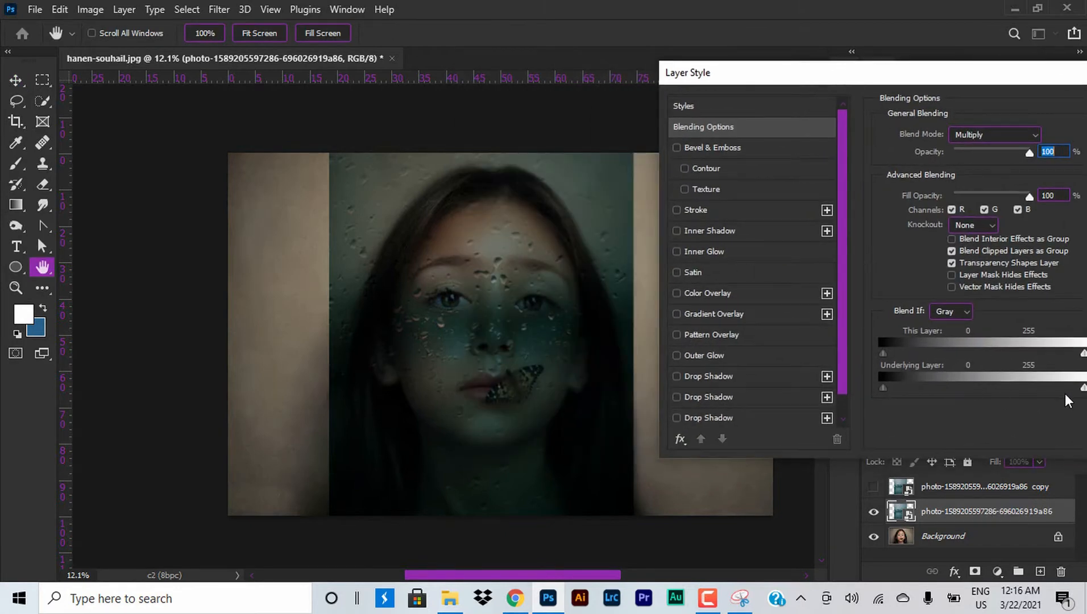
pyautogui.moveTo(1082, 390); pyautogui.dragTo(984, 390)
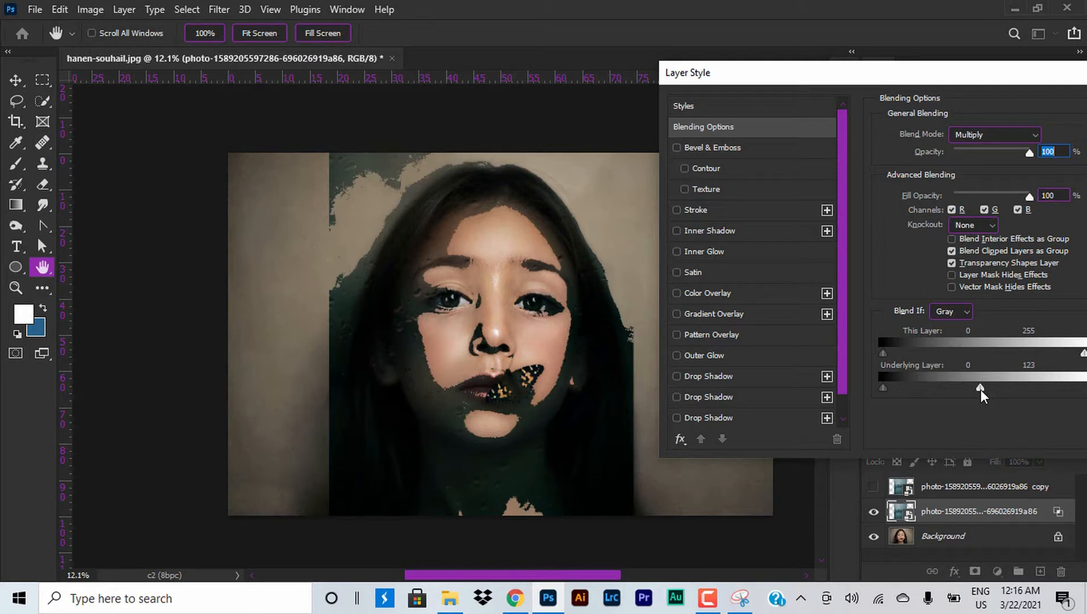
pyautogui.moveTo(981, 388); pyautogui.dragTo(950, 387)
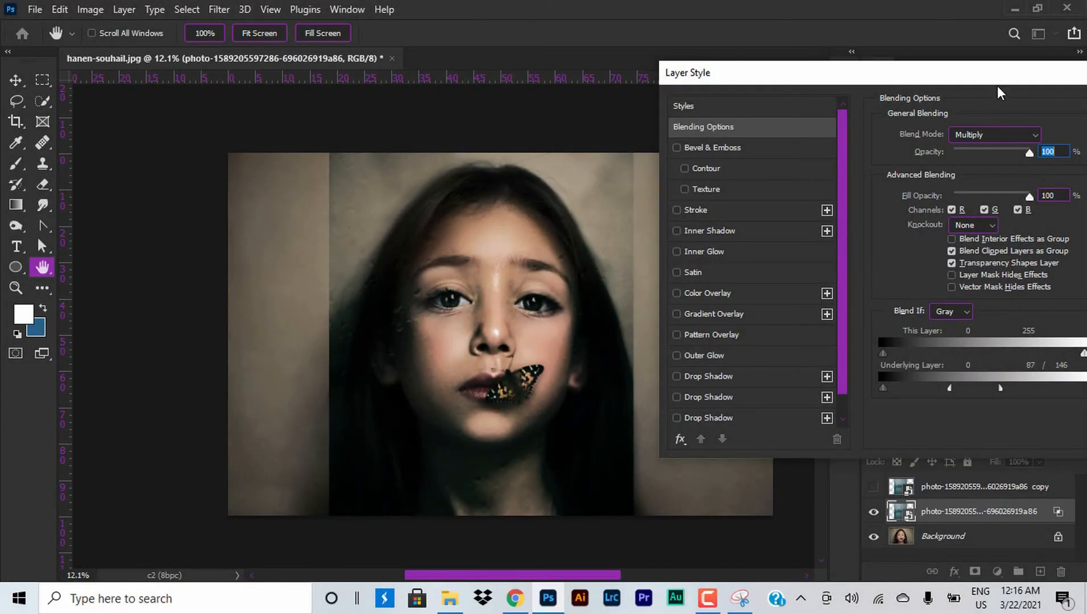
pyautogui.moveTo(997, 86); pyautogui.dragTo(759, 114)
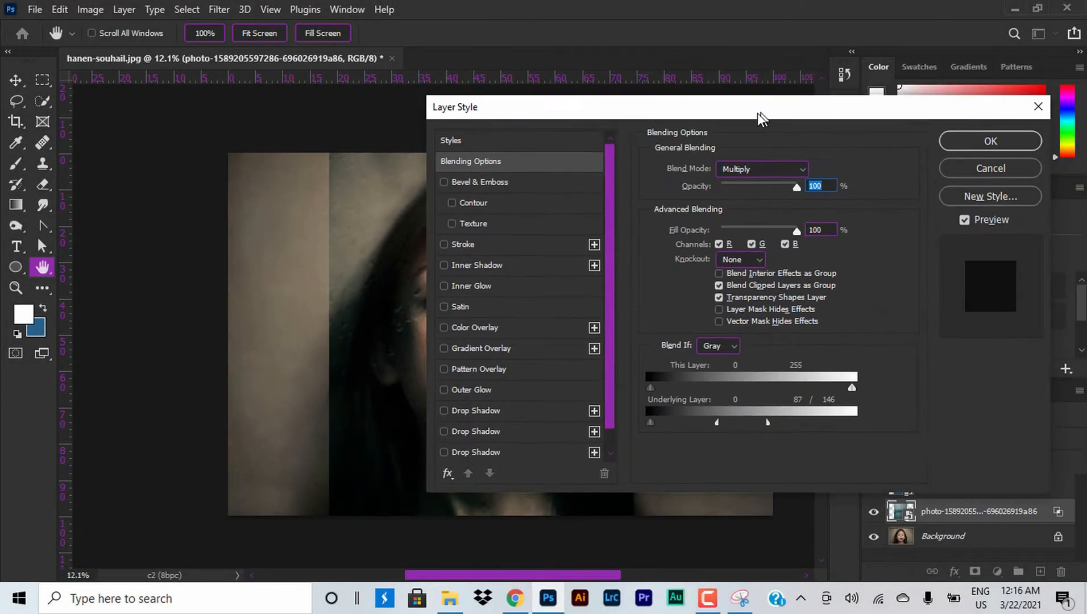
pyautogui.click(1000, 142)
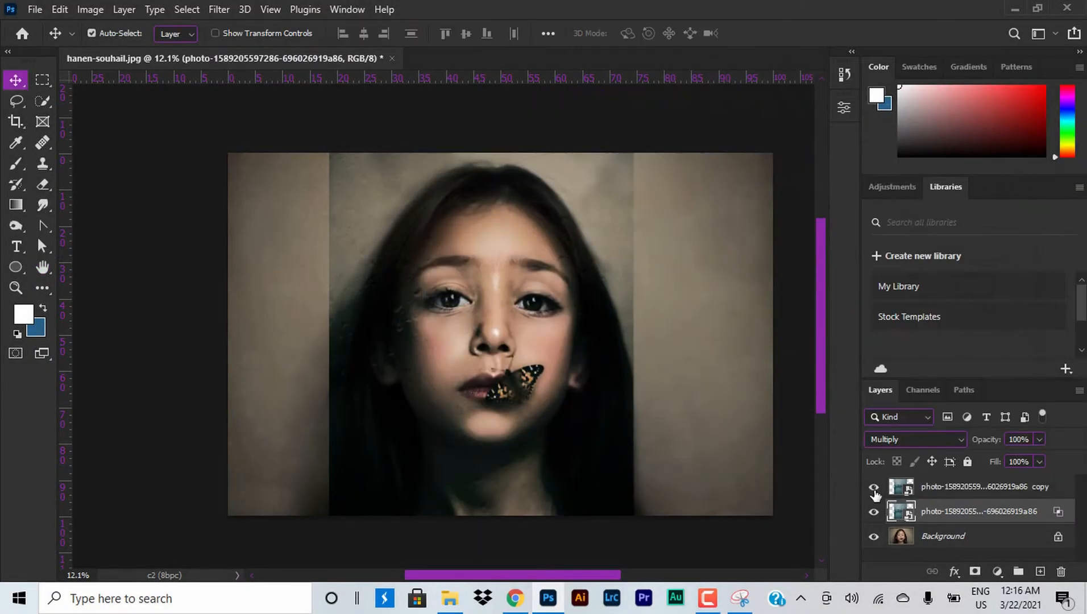
# - Show the Screen copy again and split its Blend If Underlying Layer shadow slider to 49 / 125
pyautogui.click(874, 489)
pyautogui.click(952, 488)
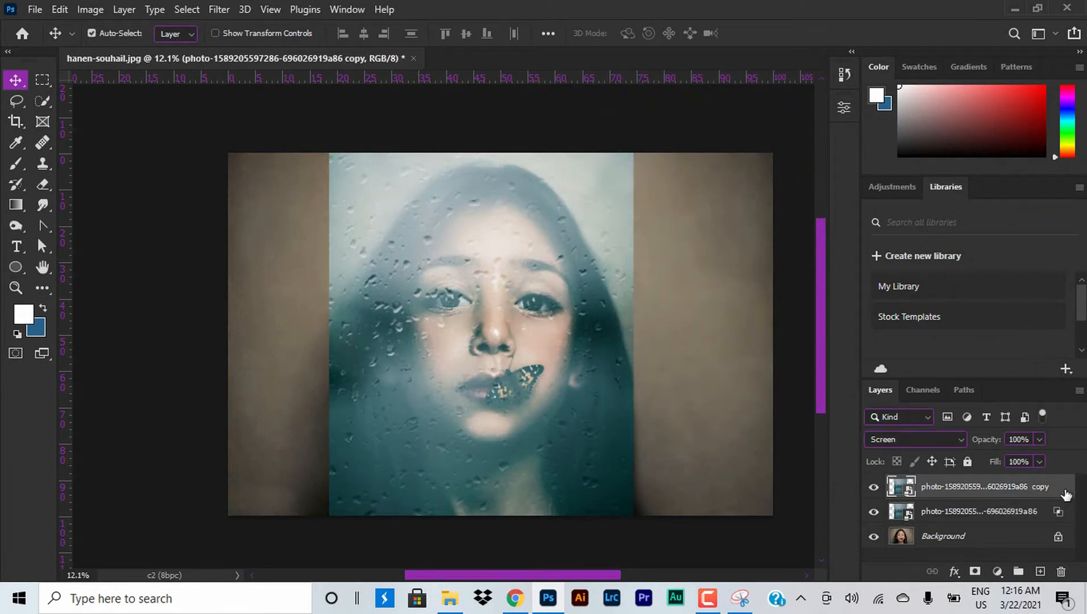
pyautogui.doubleClick(1066, 487)
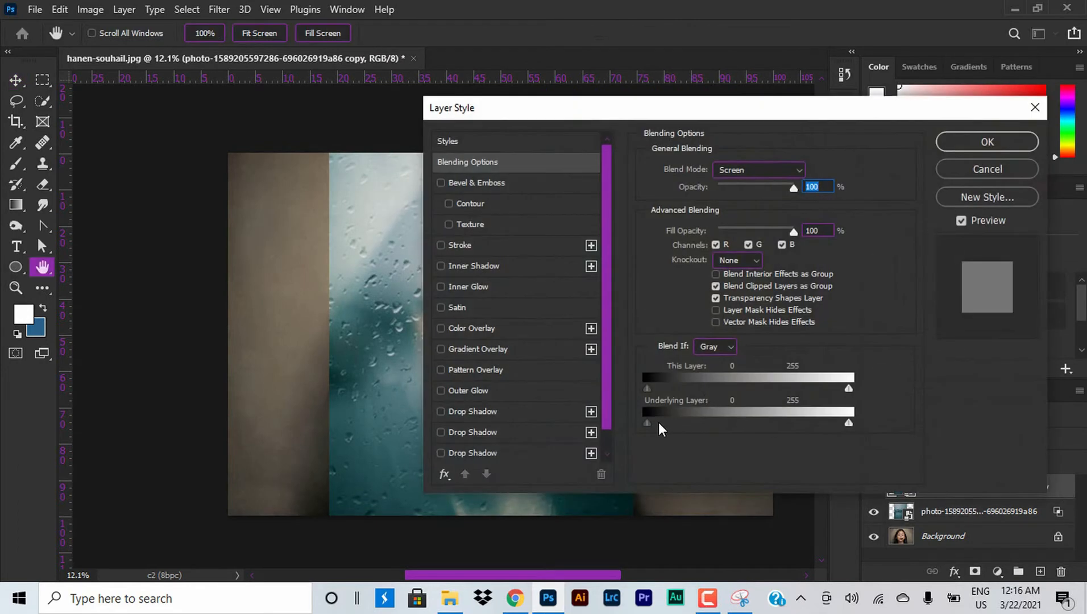
pyautogui.moveTo(648, 422); pyautogui.dragTo(706, 423)
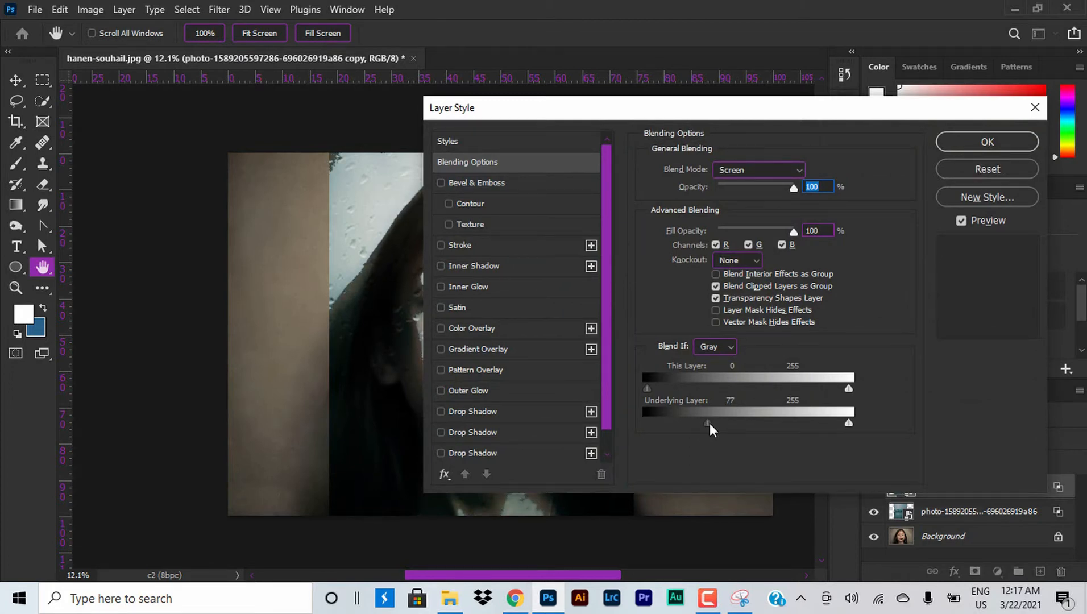
pyautogui.moveTo(710, 424); pyautogui.dragTo(683, 423)
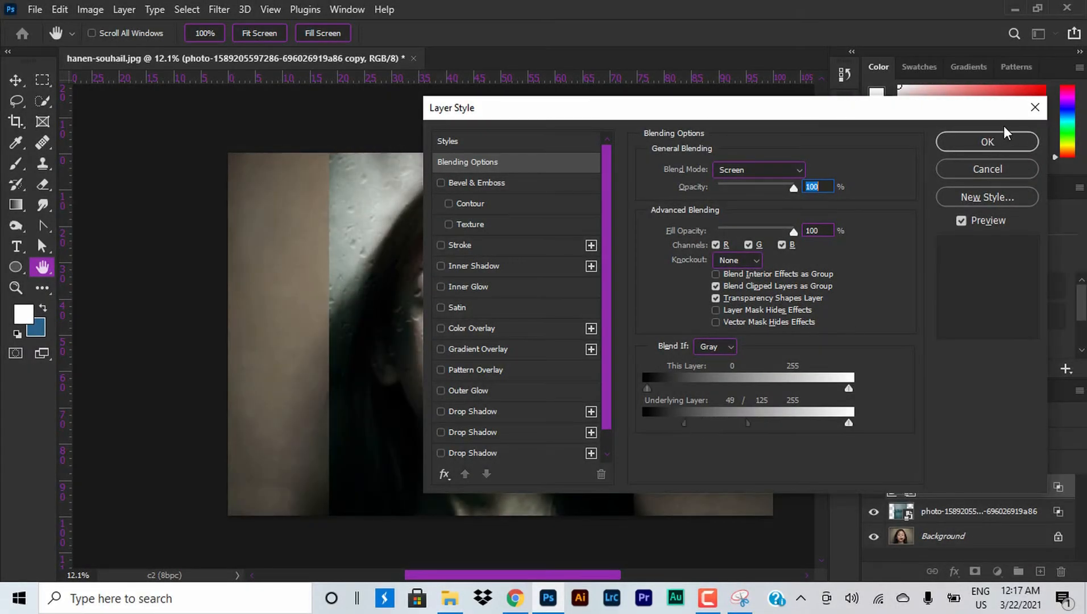
pyautogui.click(990, 143)
# - Group the two raindrop layers and add a black layer mask that hides the whole group
pyautogui.press('v')
pyautogui.scroll(-2, 682, 291)
pyautogui.scroll(1, 683, 293)
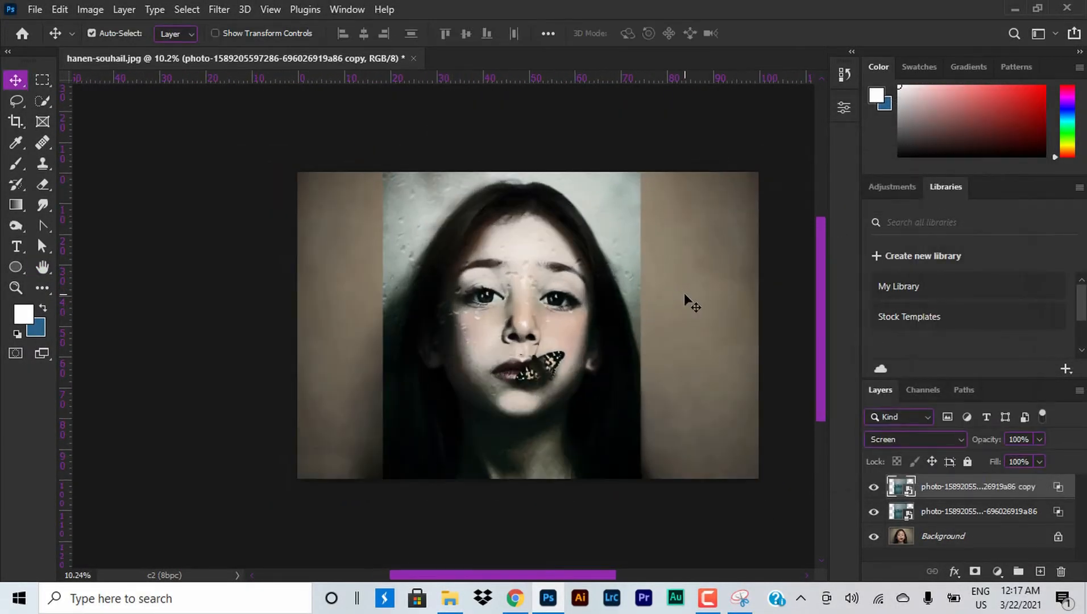
pyautogui.scroll(2, 685, 294)
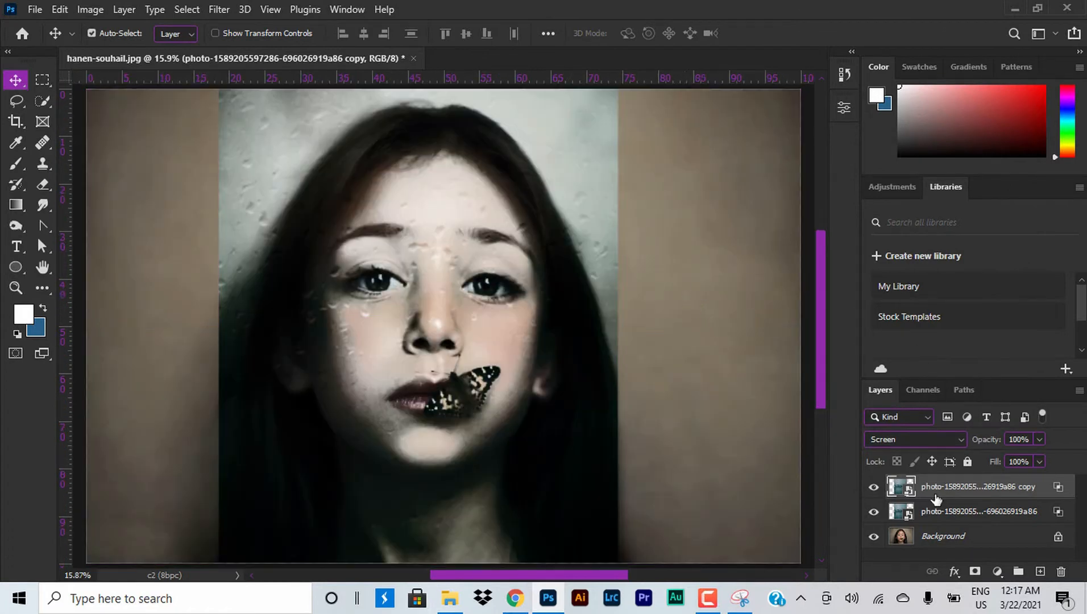
pyautogui.keyDown('shift'); pyautogui.click(971, 512); pyautogui.keyUp('shift')
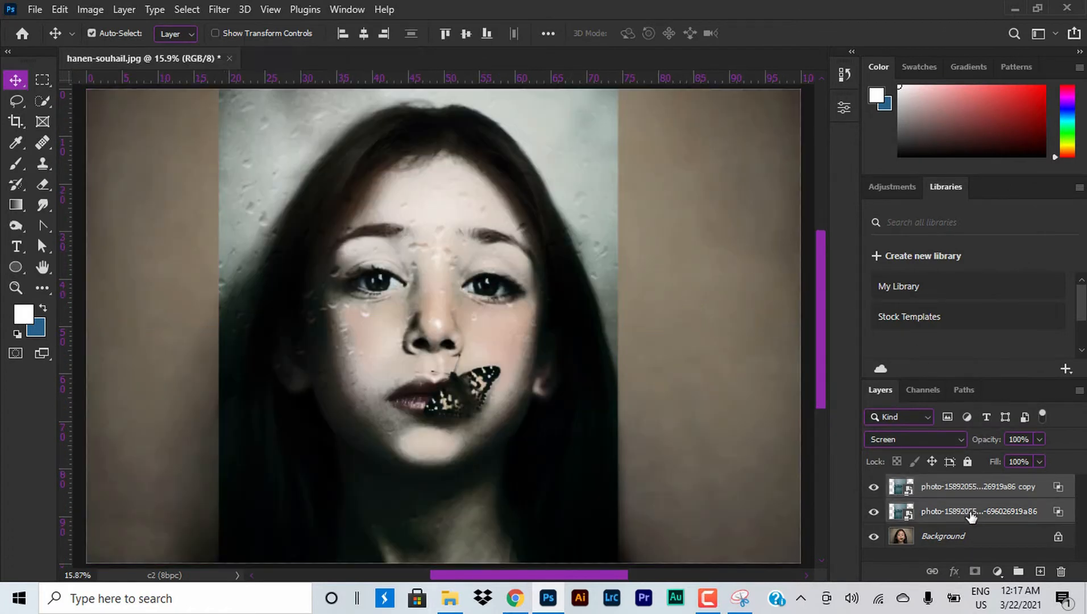
pyautogui.hotkey('ctrl', 'g')
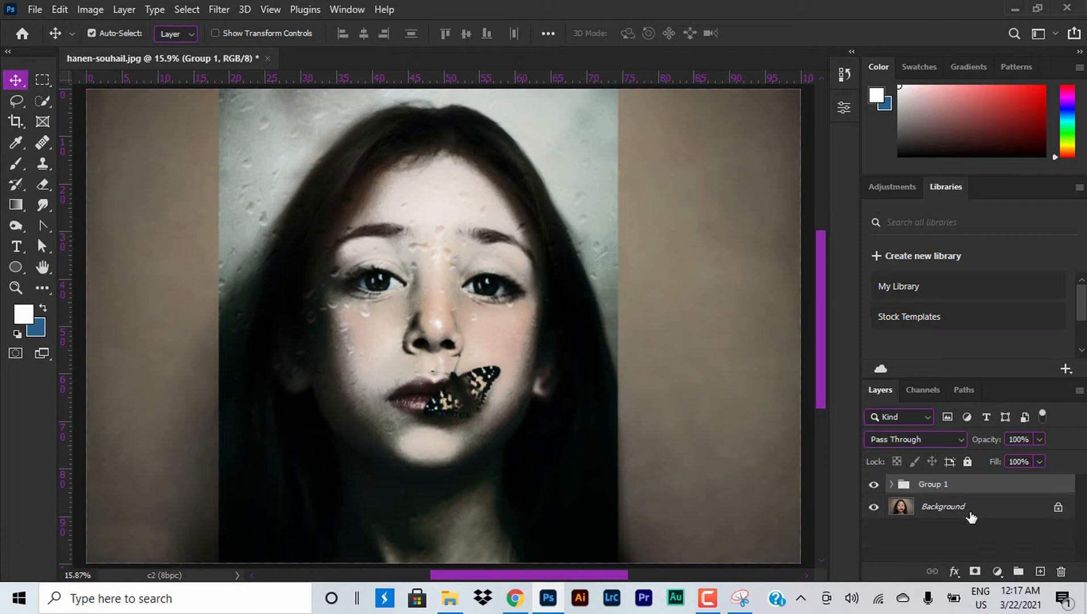
pyautogui.keyDown('alt'); pyautogui.click(976, 574); pyautogui.keyUp('alt')
# - Paint white on the group's mask over the girl's face and neck with a soft brush enlarged to 1981 px
pyautogui.scroll(-3, 509, 251)
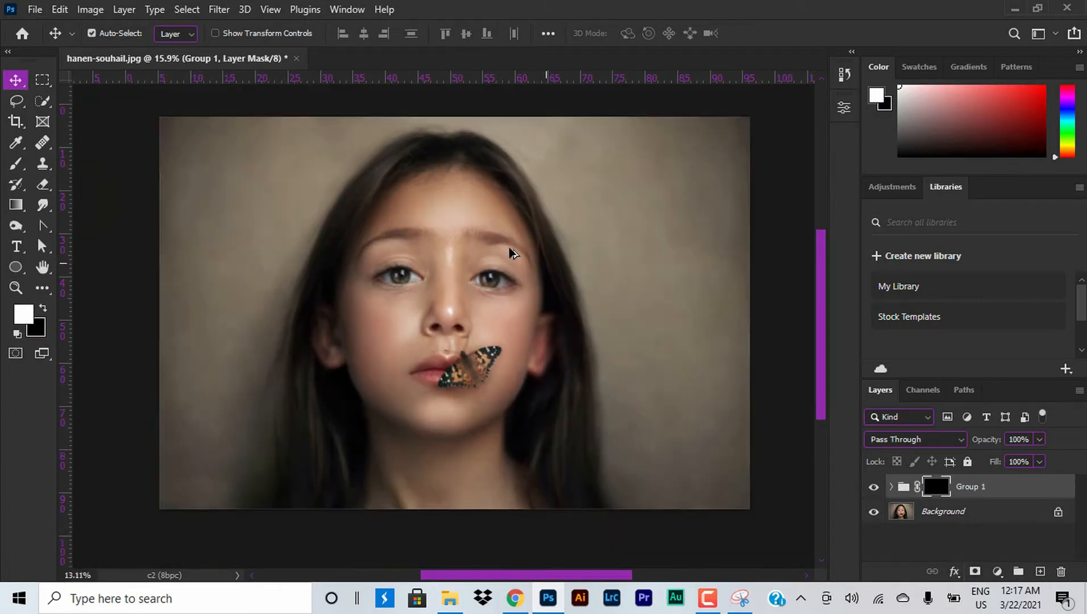
pyautogui.scroll(1, 413, 263)
pyautogui.scroll(1, 414, 264)
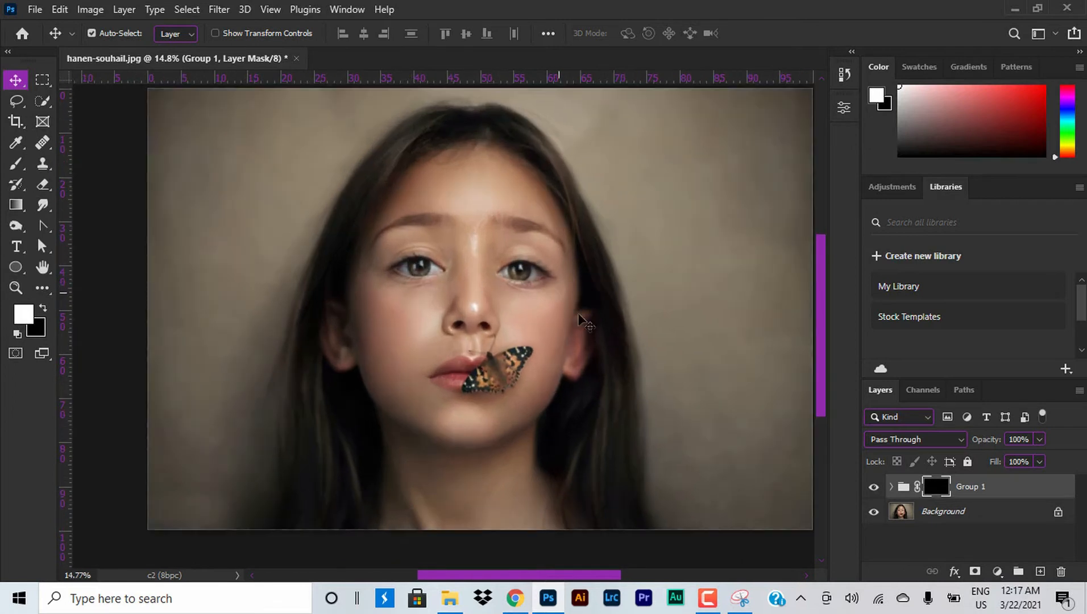
pyautogui.moveTo(599, 318); pyautogui.dragTo(581, 324)
pyautogui.press('b')
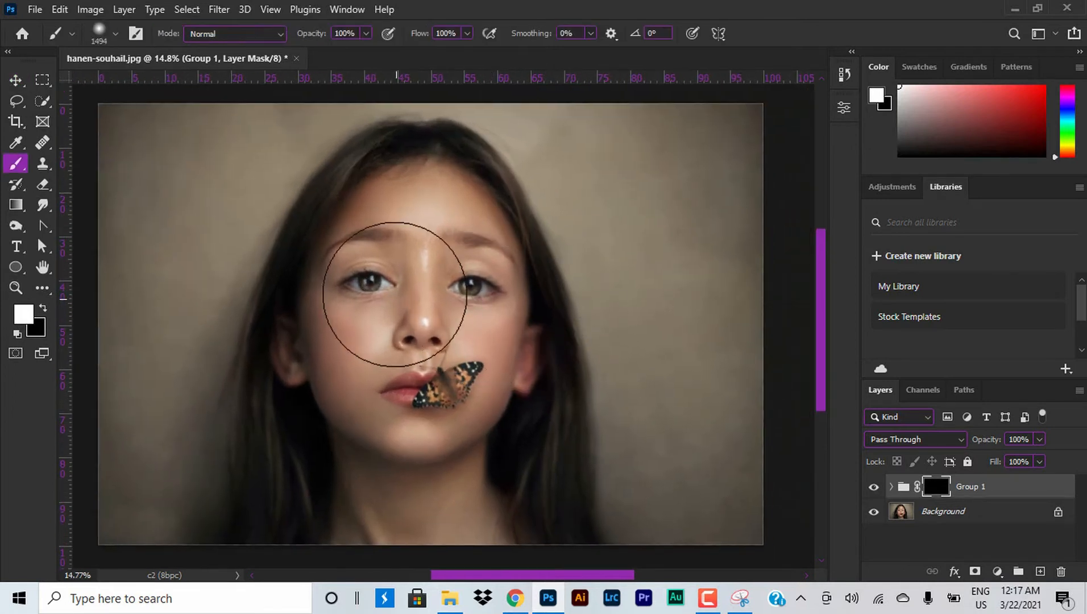
pyautogui.moveTo(401, 277); pyautogui.dragTo(434, 279)
pyautogui.click(418, 257)
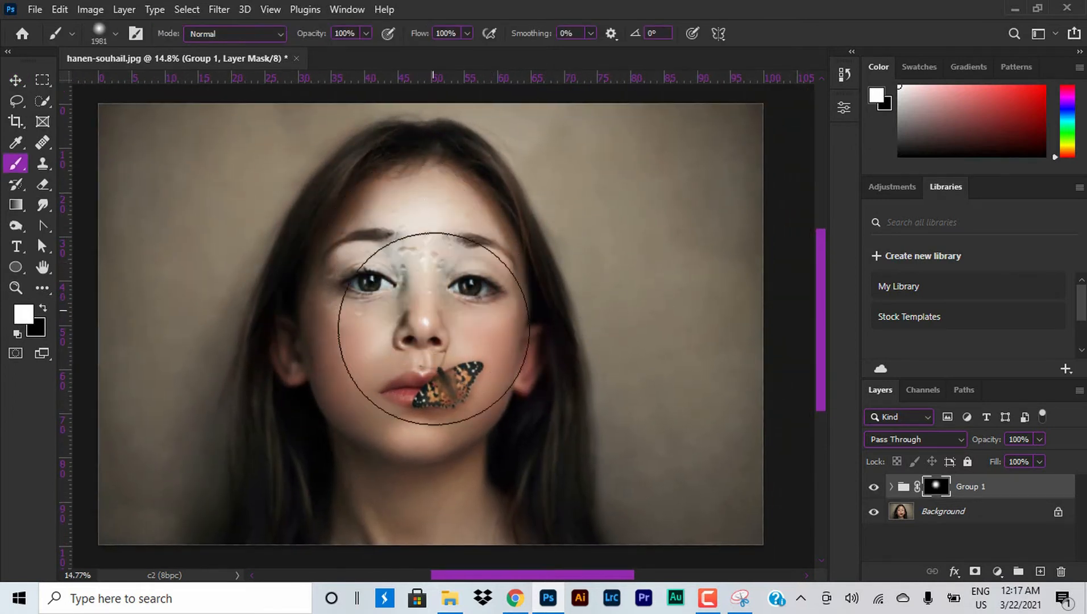
pyautogui.click(405, 367)
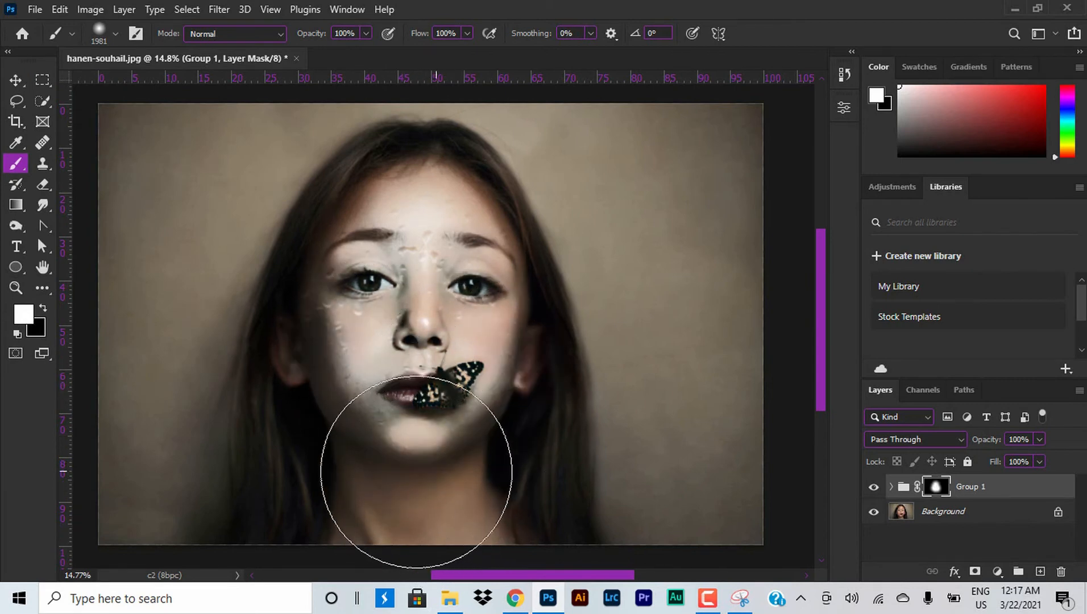
pyautogui.moveTo(401, 498); pyautogui.dragTo(466, 522)
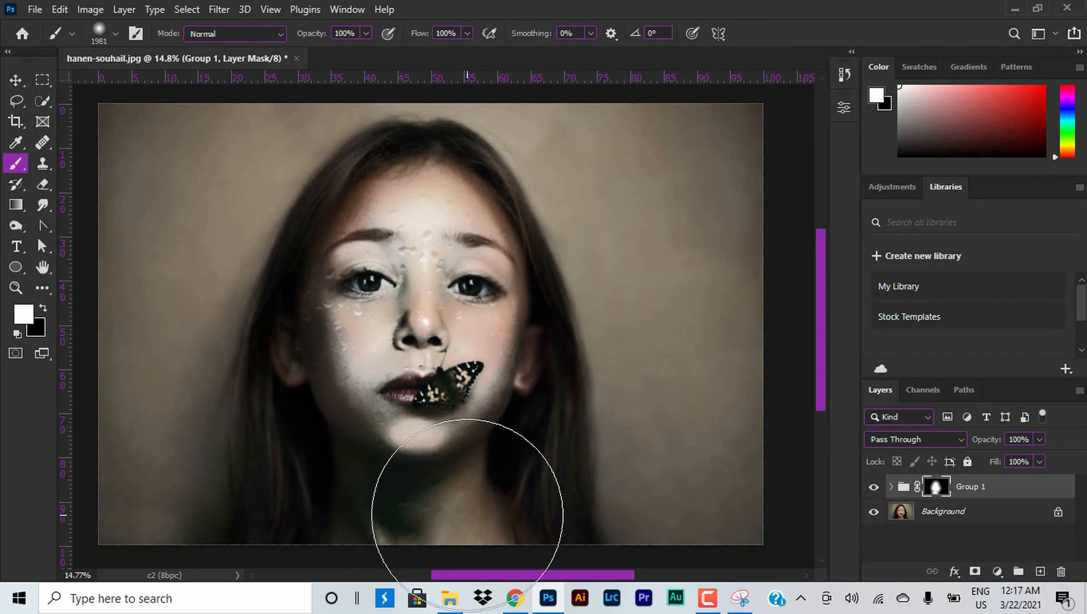
pyautogui.scroll(-1, 453, 442)
pyautogui.scroll(1, 464, 442)
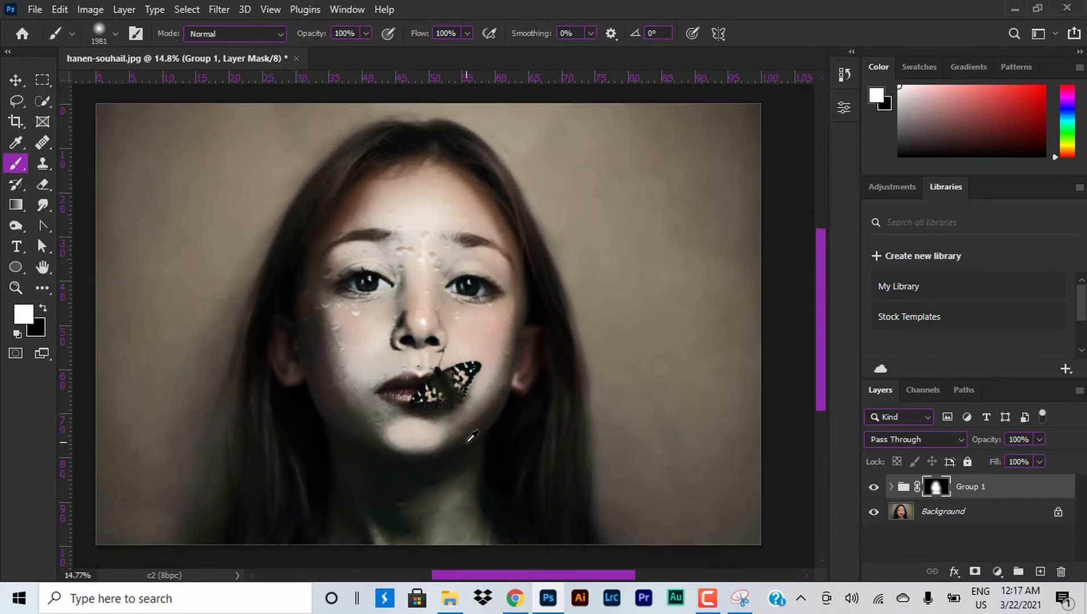
pyautogui.scroll(-1, 471, 438)
pyautogui.scroll(1, 472, 422)
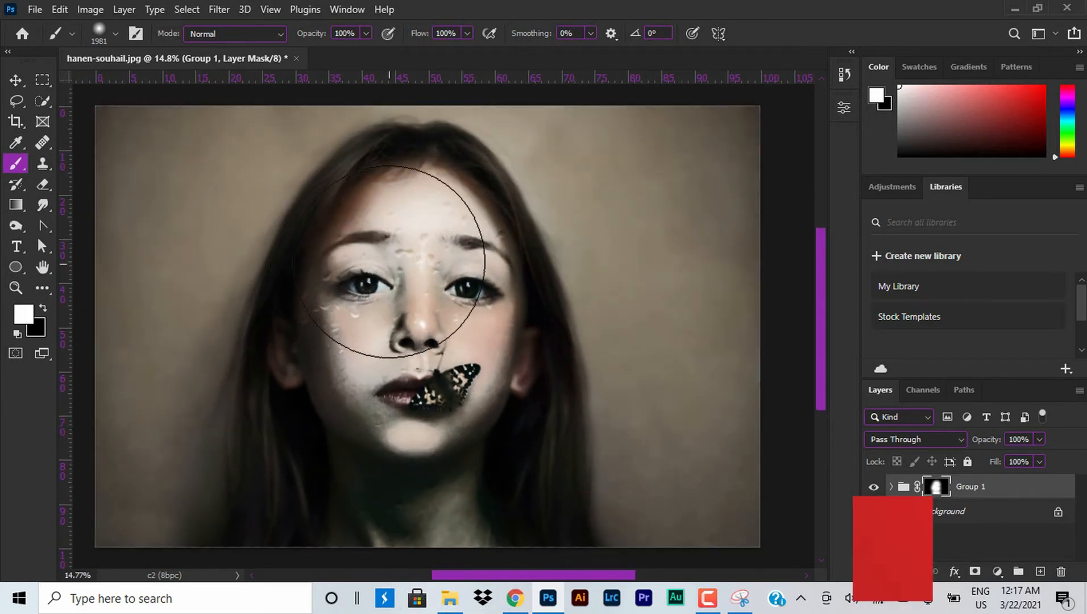
# - Add a Curves adjustment layer directly above the Screen raindrop copy inside Group 1
pyautogui.scroll(-1, 460, 356)
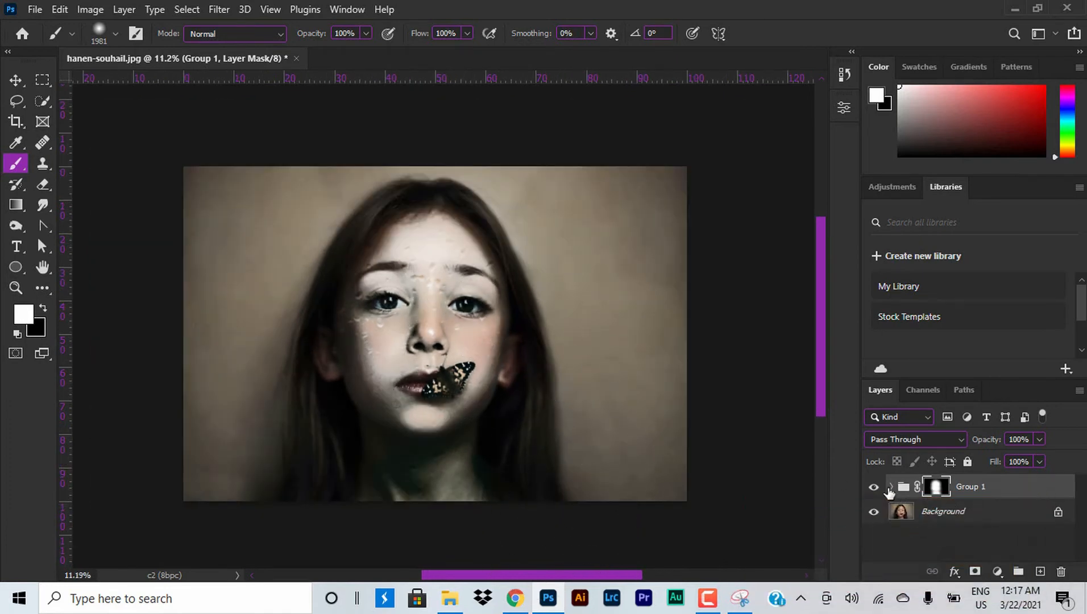
pyautogui.click(891, 487)
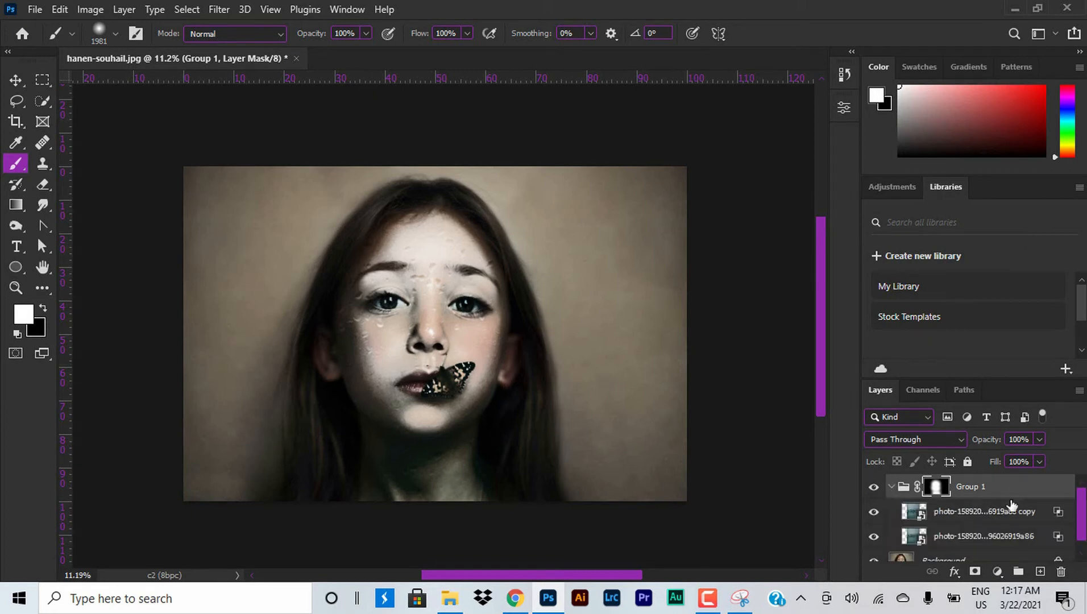
pyautogui.click(1010, 511)
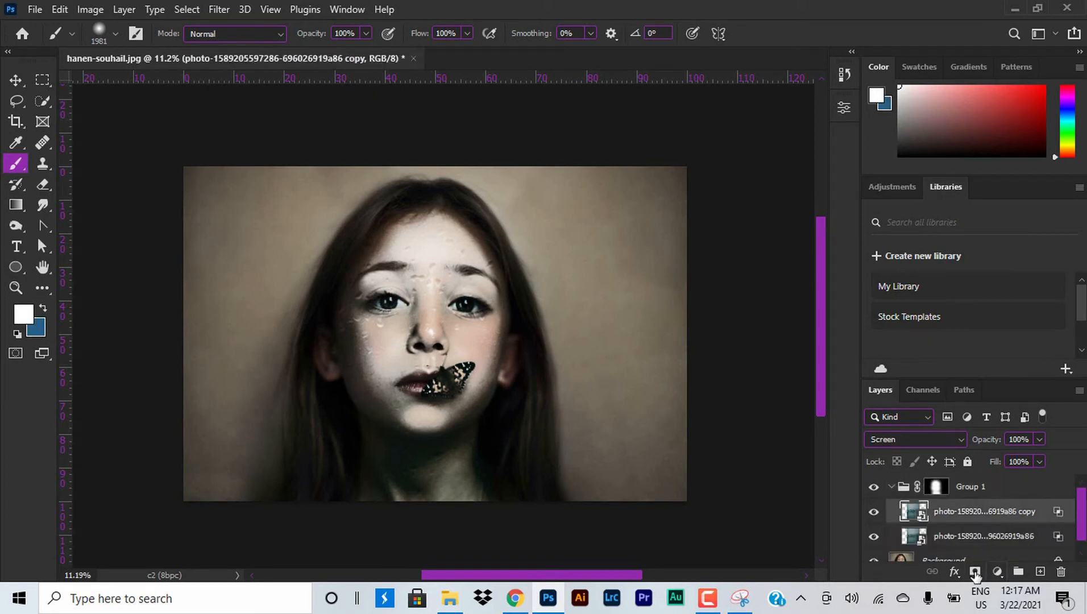
pyautogui.click(998, 571)
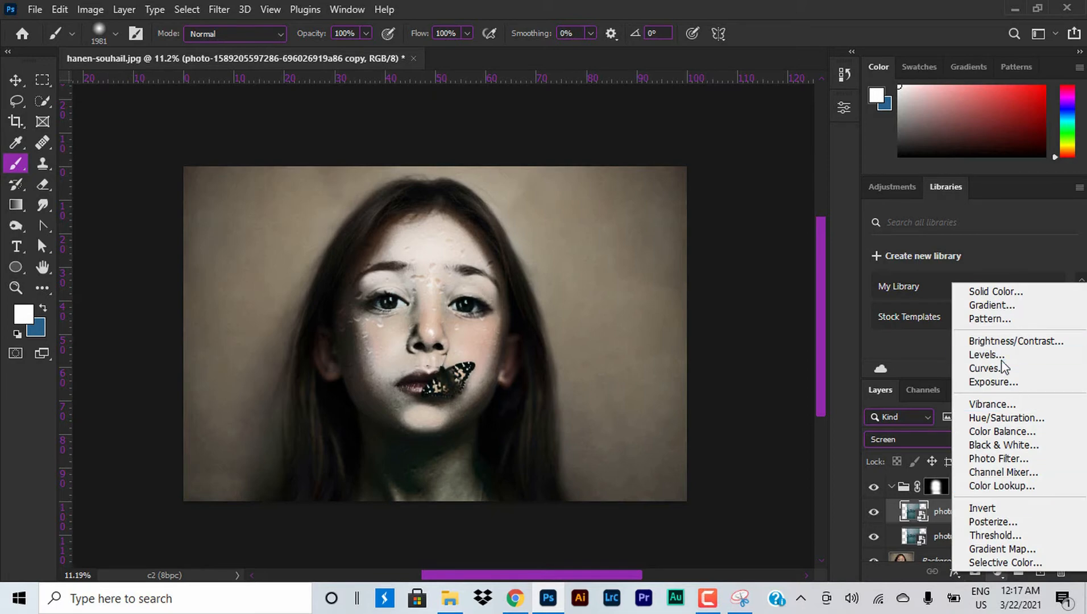
pyautogui.click(973, 369)
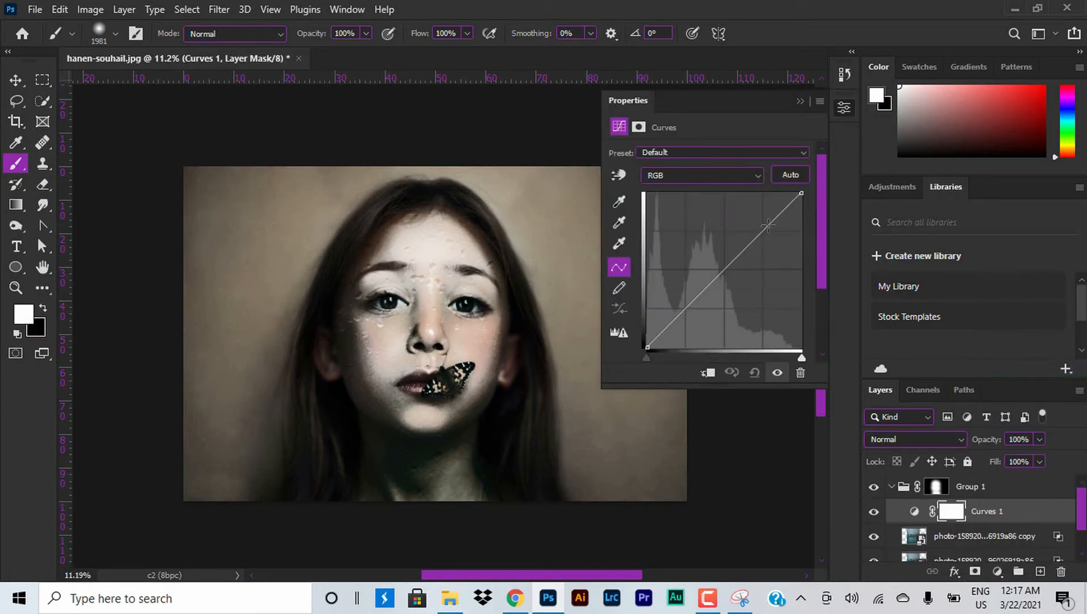
# - Shape the Curves 1 RGB curve: raise the highlights, lower the midtones and shadows, reduce the white output, and move the black point slightly inward
pyautogui.moveTo(768, 225); pyautogui.dragTo(768, 222)
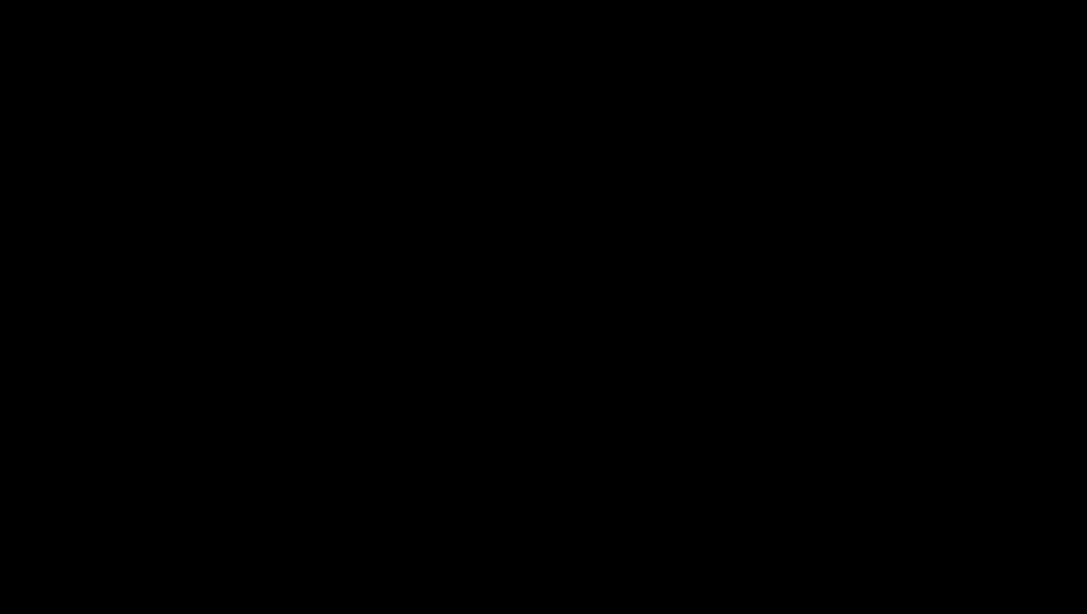
pyautogui.moveTo(686, 308); pyautogui.dragTo(686, 312)
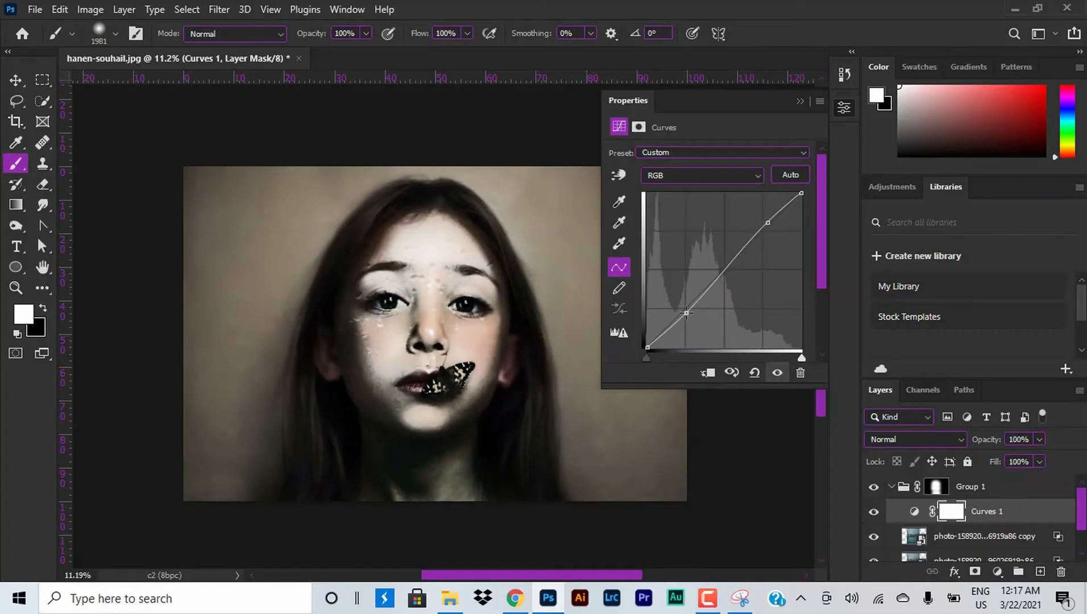
pyautogui.moveTo(722, 270); pyautogui.dragTo(723, 275)
pyautogui.moveTo(769, 221); pyautogui.dragTo(801, 200)
pyautogui.moveTo(647, 357); pyautogui.dragTo(653, 358)
# - Lower the Blue channel's midtones slightly in Curves 1 and adjust the middle of the Green curve
pyautogui.click(702, 175)
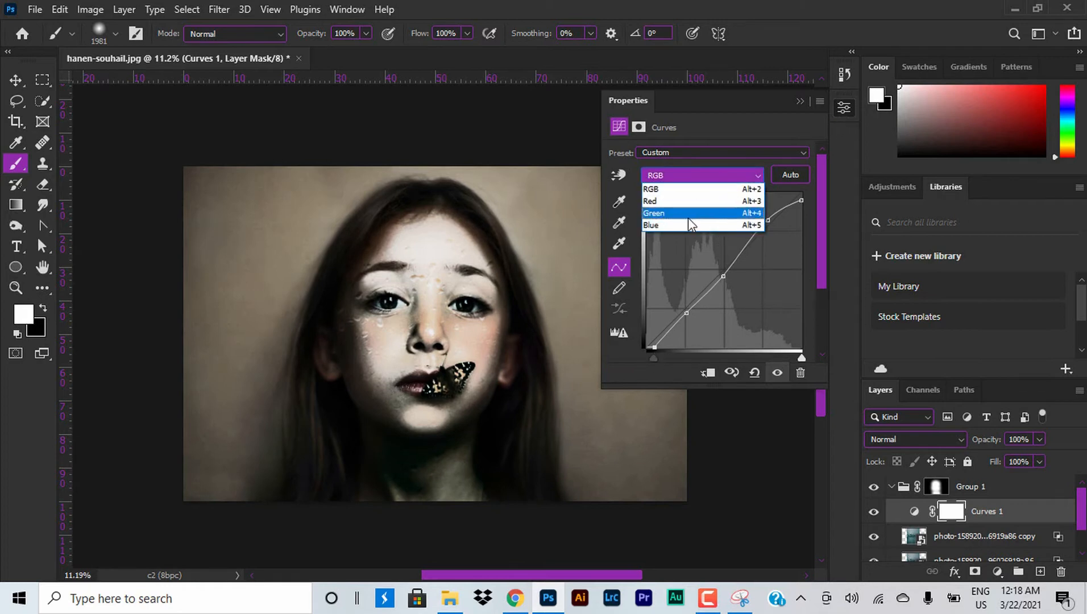
pyautogui.click(670, 226)
pyautogui.moveTo(734, 255); pyautogui.dragTo(734, 263)
pyautogui.click(702, 175)
pyautogui.click(684, 214)
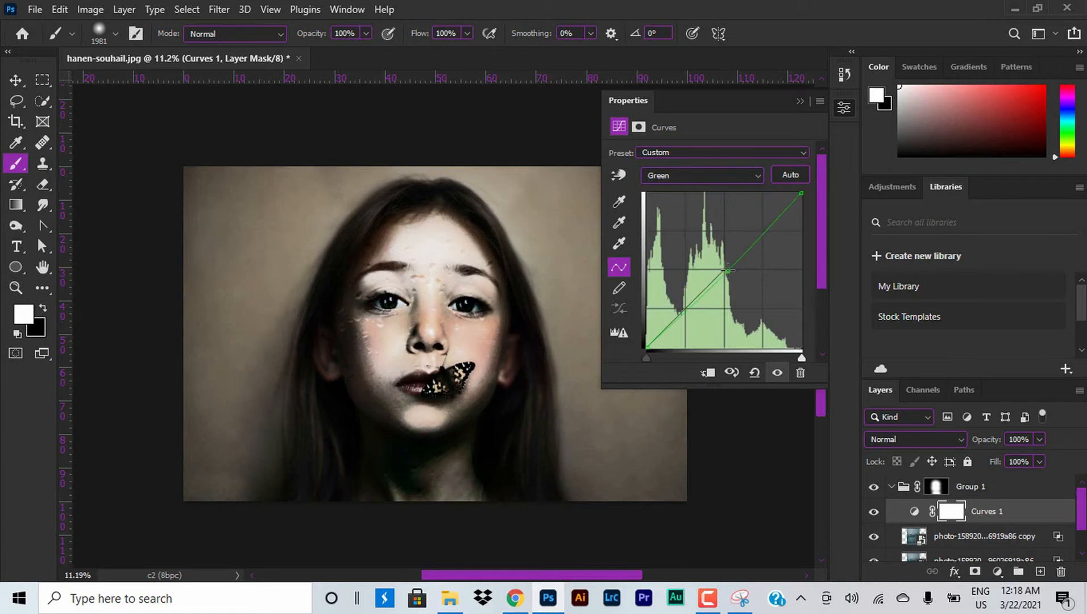
# - Raise the Red channel's midtones slightly in Curves 1 and add an anchor point in the red shadows
pyautogui.click(698, 175)
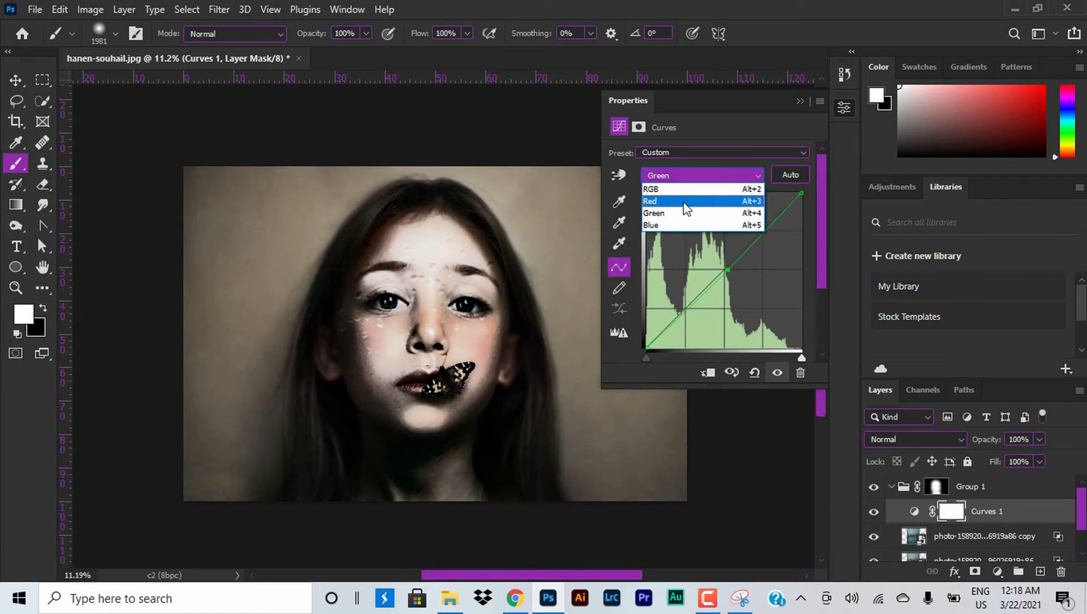
pyautogui.click(685, 203)
pyautogui.moveTo(719, 275); pyautogui.dragTo(723, 269)
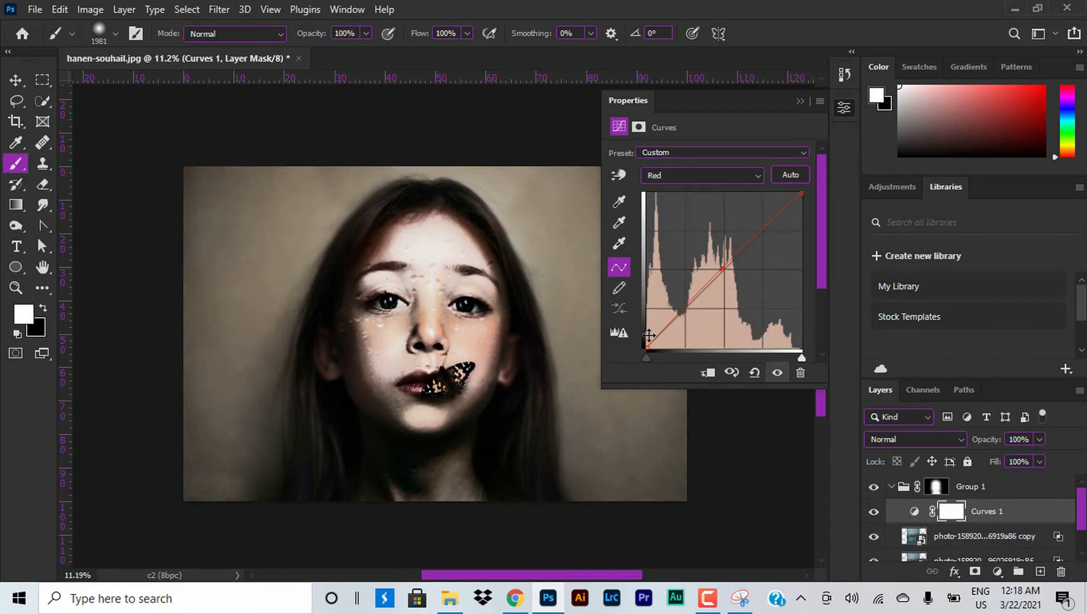
pyautogui.click(662, 335)
pyautogui.moveTo(663, 331); pyautogui.dragTo(668, 327)
# - Add a shadow point to the Green curve of Curves 1, and toggle the adjustment off and on to compare
pyautogui.click(712, 175)
pyautogui.click(711, 227)
pyautogui.click(682, 177)
pyautogui.click(688, 213)
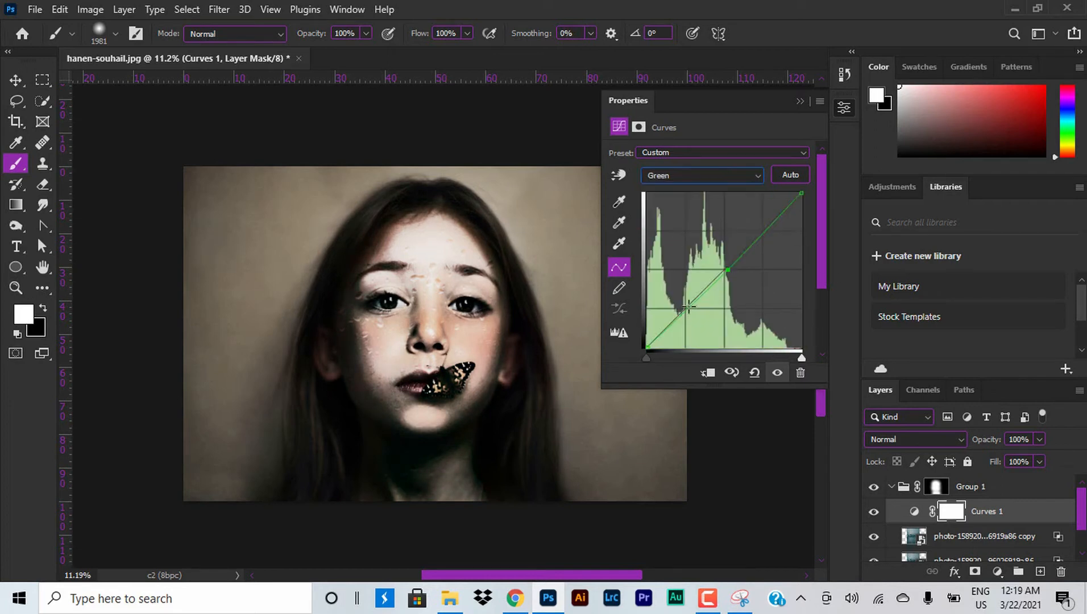
pyautogui.click(688, 307)
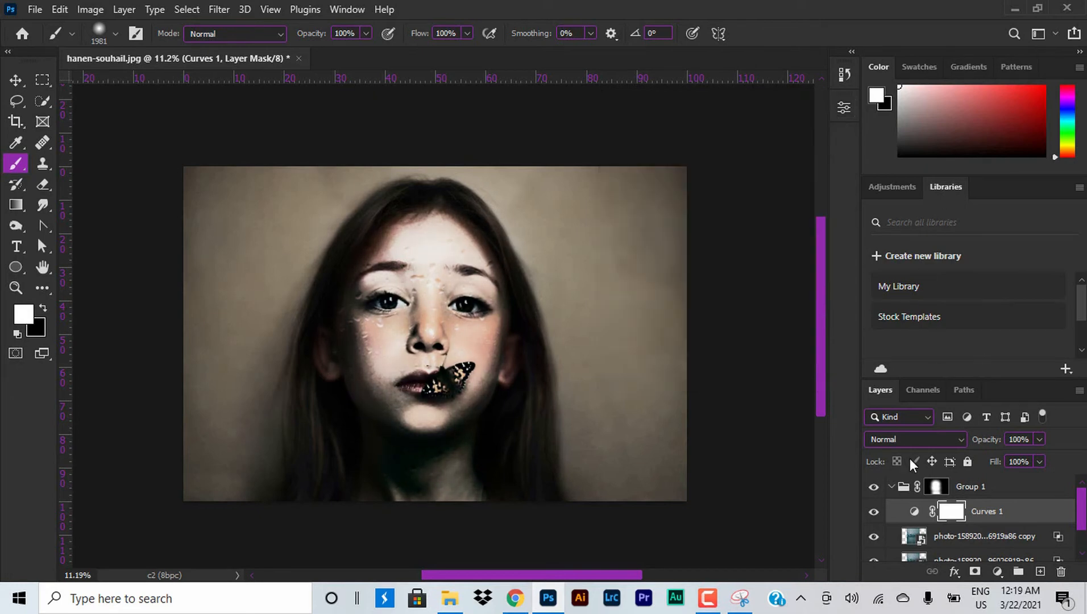
pyautogui.click(874, 511)
pyautogui.click(874, 512)
# - Reduce Group 1's opacity, trying 50% on the face before setting it to 60%
pyautogui.click(967, 490)
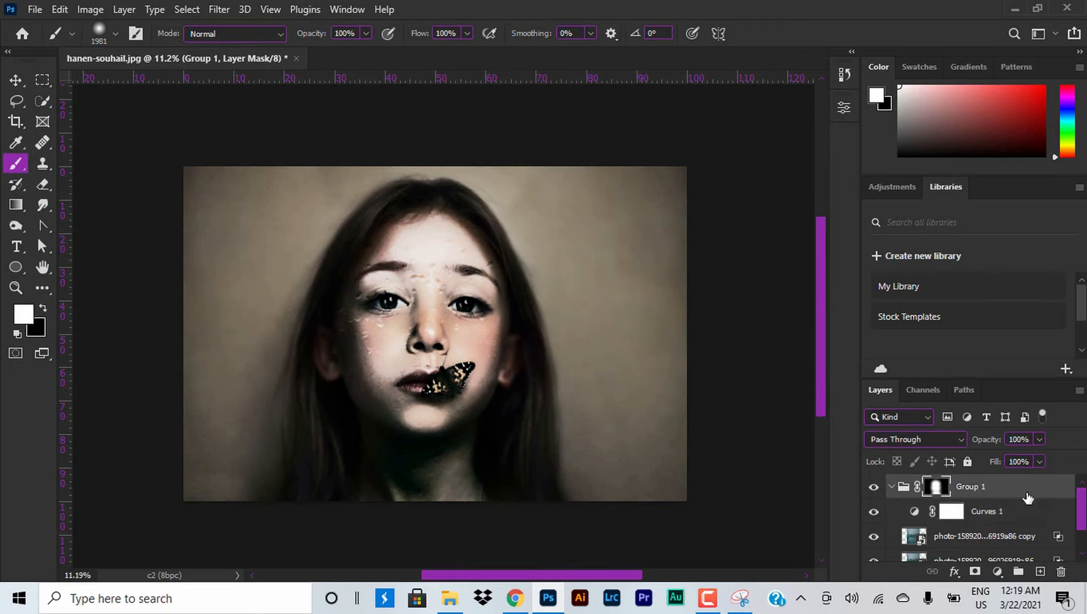
pyautogui.moveTo(990, 443); pyautogui.dragTo(939, 443)
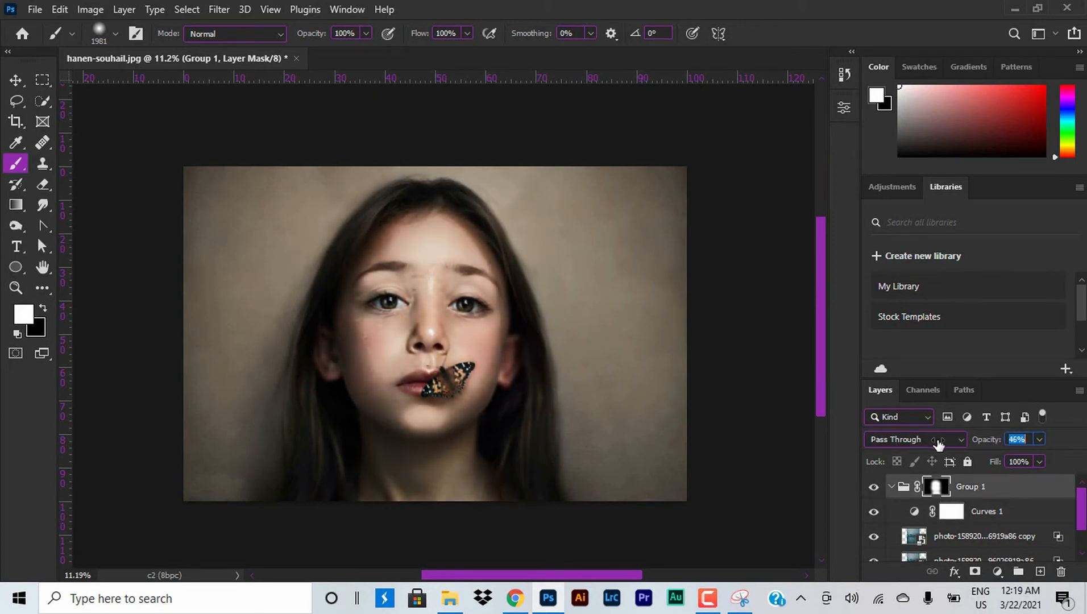
pyautogui.click(998, 446)
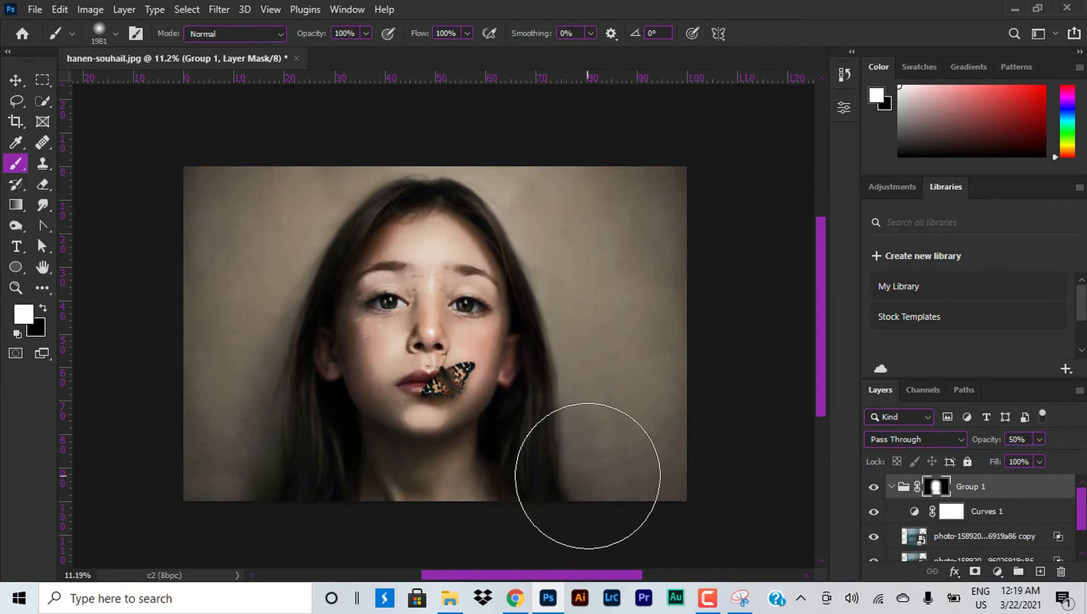
pyautogui.scroll(3, 587, 475)
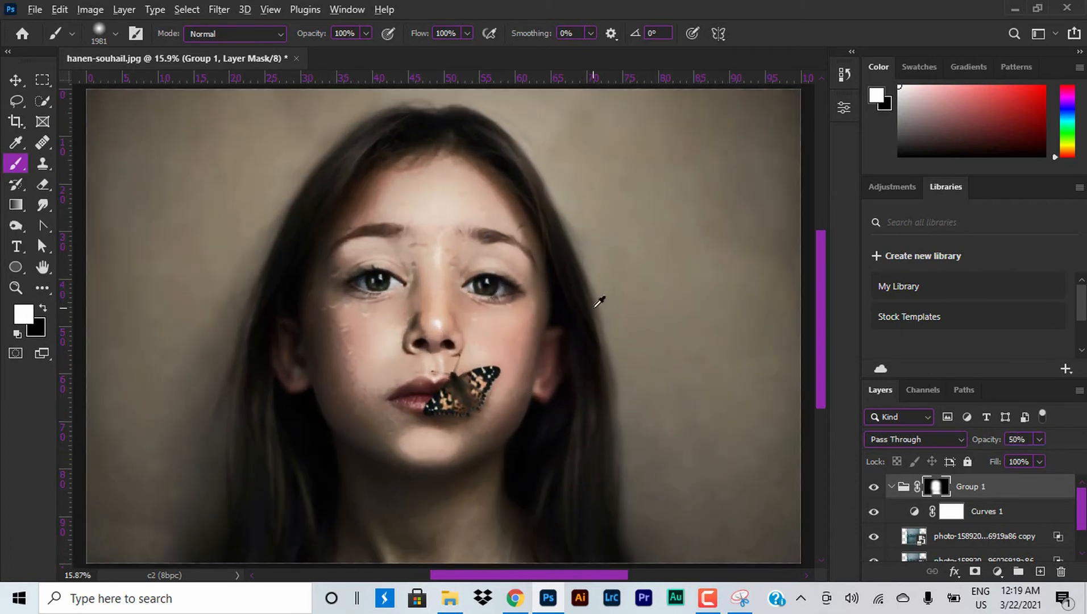
pyautogui.scroll(3, 599, 301)
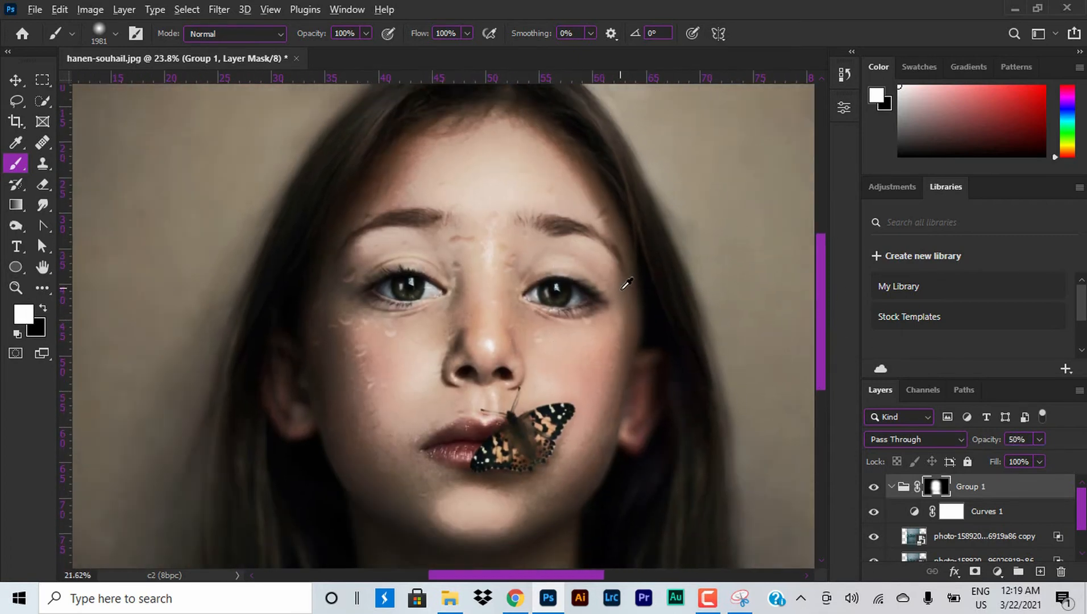
pyautogui.scroll(-5, 586, 398)
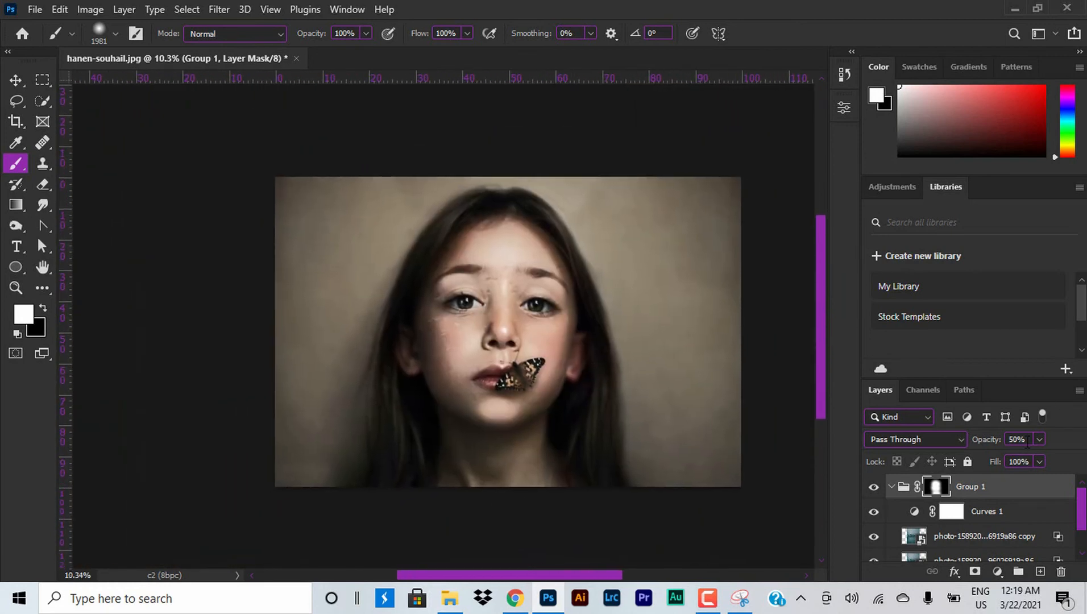
pyautogui.click(1027, 442)
pyautogui.write('60')
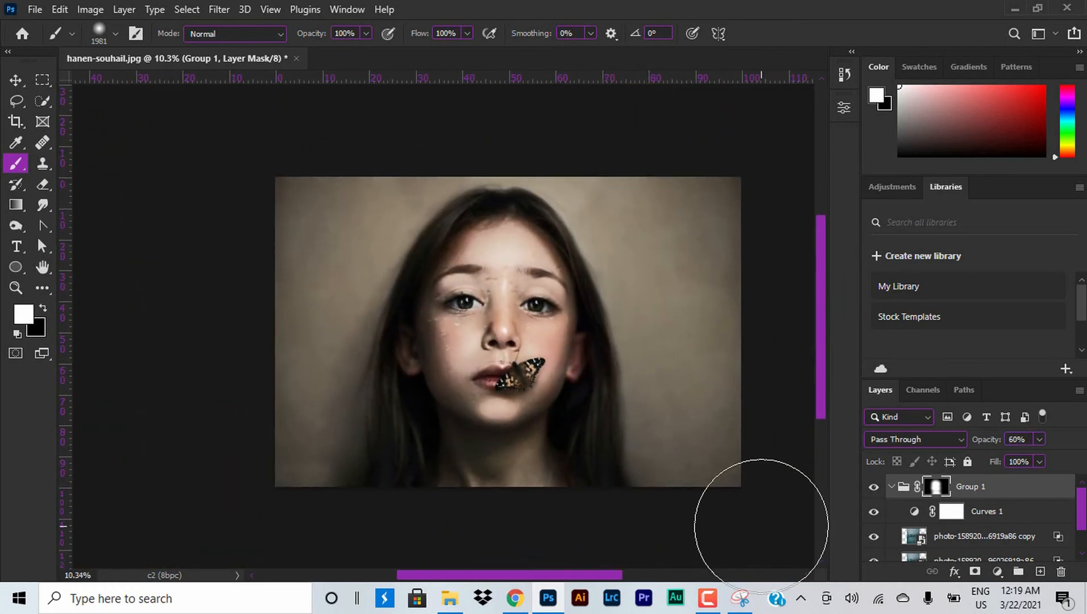
# - Hide and show Group 1 repeatedly to compare the portrait with and without the raindrop texture
pyautogui.click(876, 489)
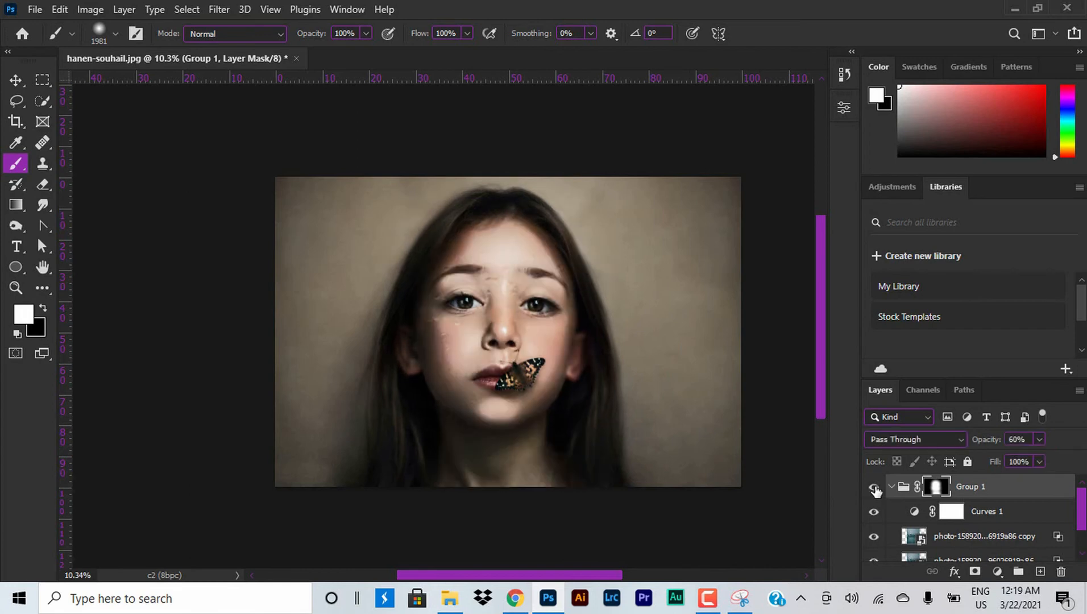
pyautogui.click(876, 489)
pyautogui.click(876, 489)
pyautogui.click(876, 489)
pyautogui.click(876, 489)
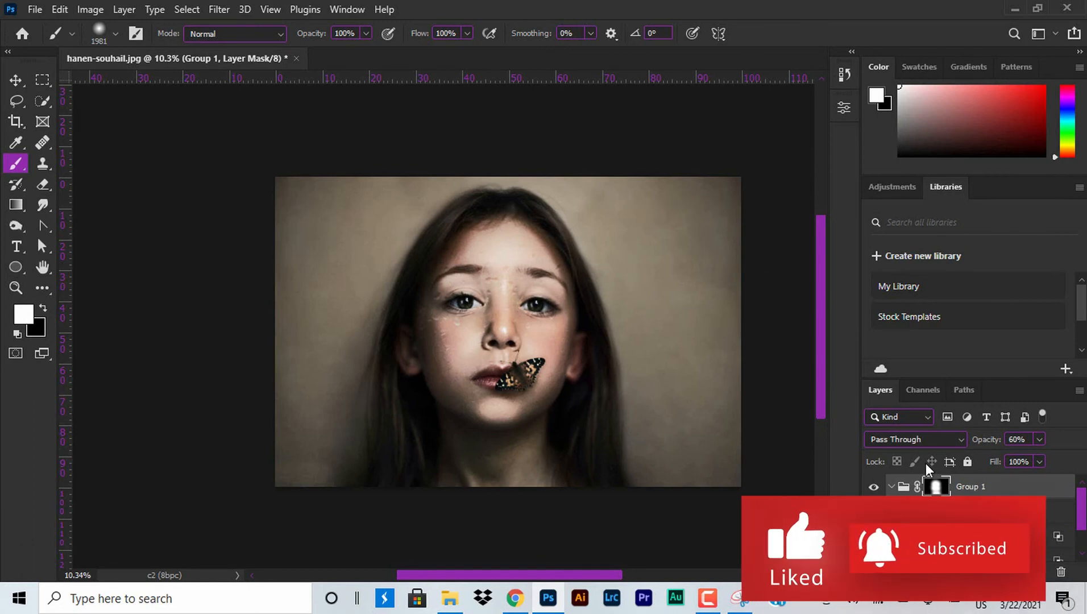
# - Add a second Curves adjustment above Group 1 and give it an inverted copy of the group's layer mask
pyautogui.click(997, 571)
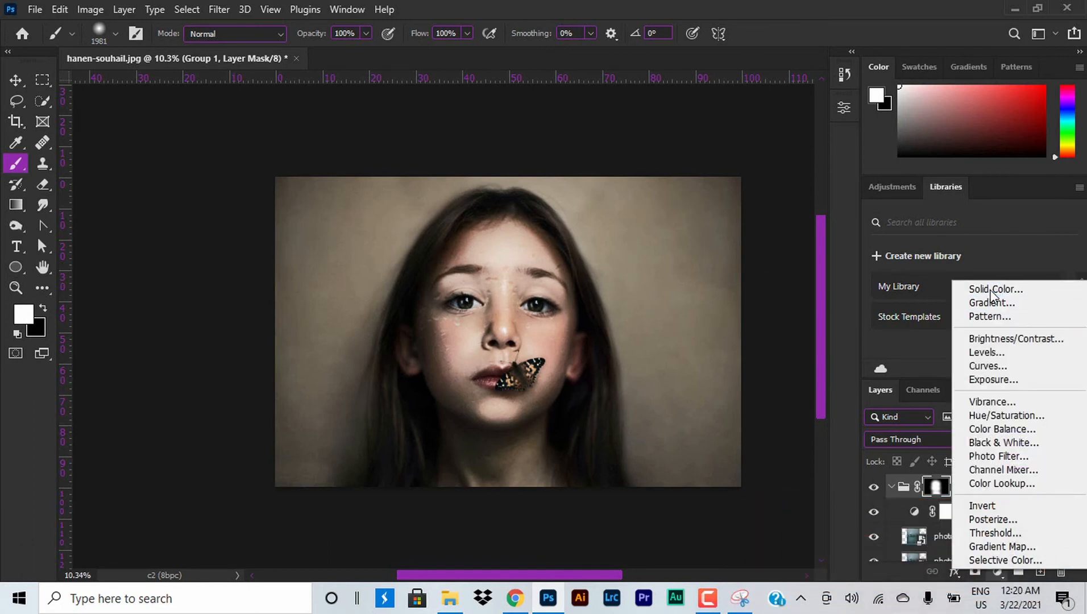
pyautogui.click(997, 368)
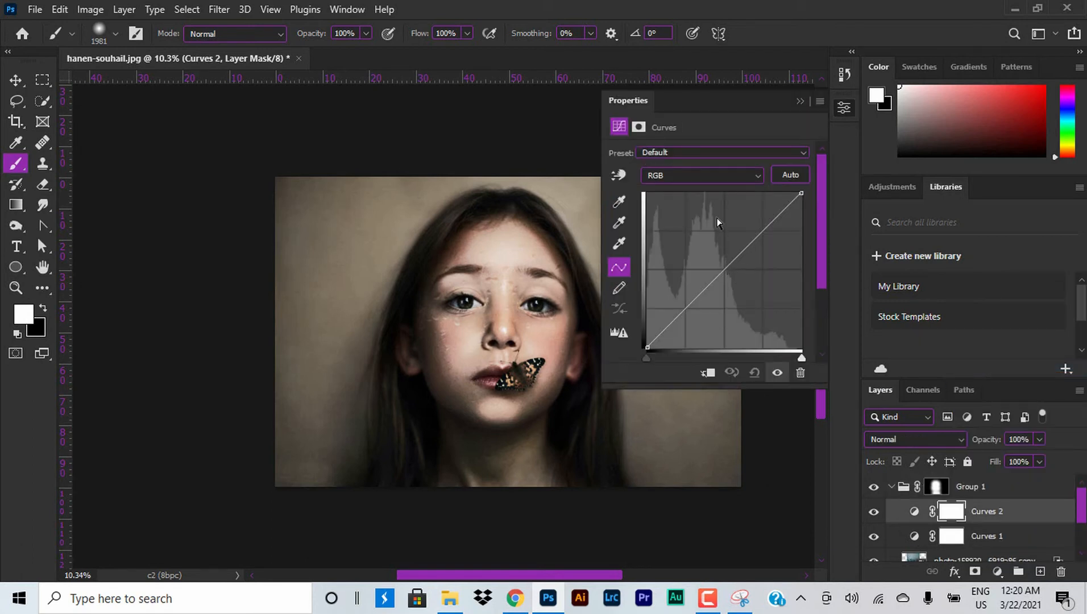
pyautogui.moveTo(973, 526); pyautogui.dragTo(983, 477)
pyautogui.moveTo(938, 514); pyautogui.dragTo(938, 488)
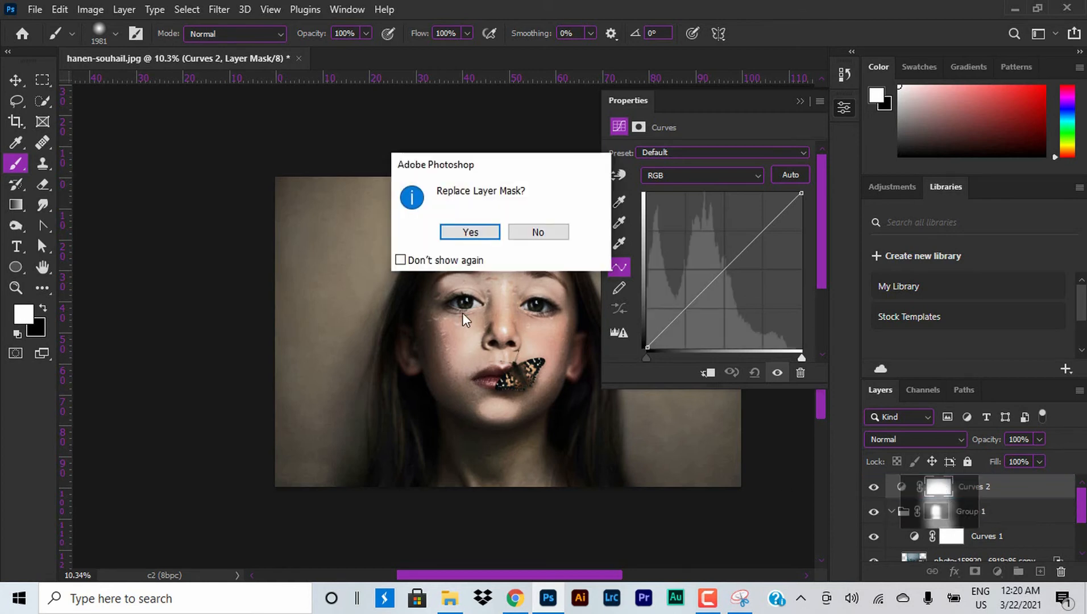
pyautogui.click(469, 230)
pyautogui.hotkey('ctrl', 'i')
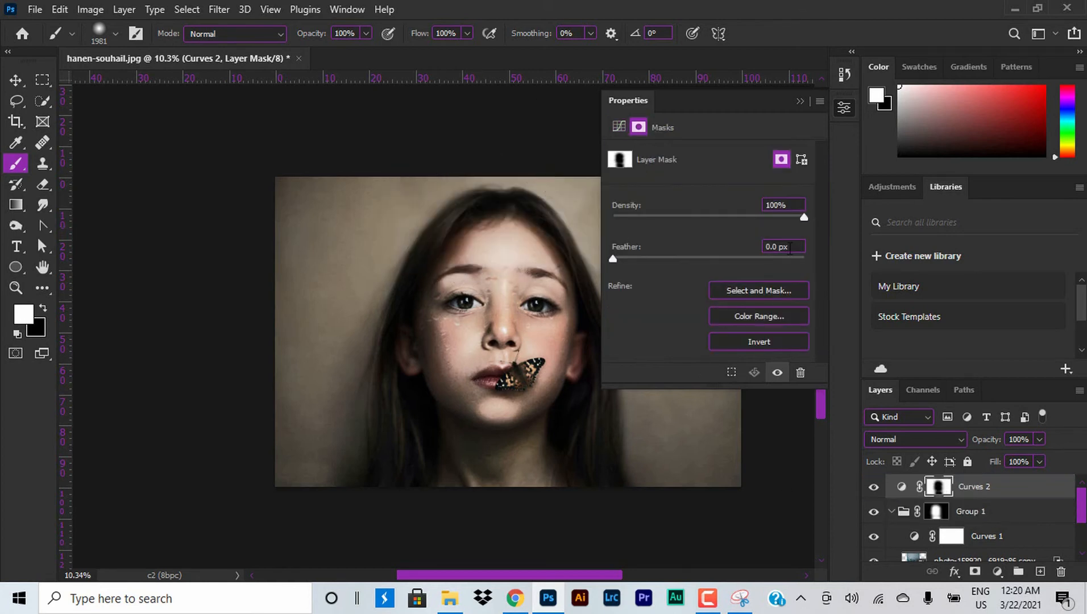
# - Boost blue in the Curves 2 background adjustment by moving the Blue channel's white point inward and anchoring its shadows
pyautogui.click(618, 127)
pyautogui.moveTo(730, 266); pyautogui.dragTo(284, 351)
pyautogui.click(702, 175)
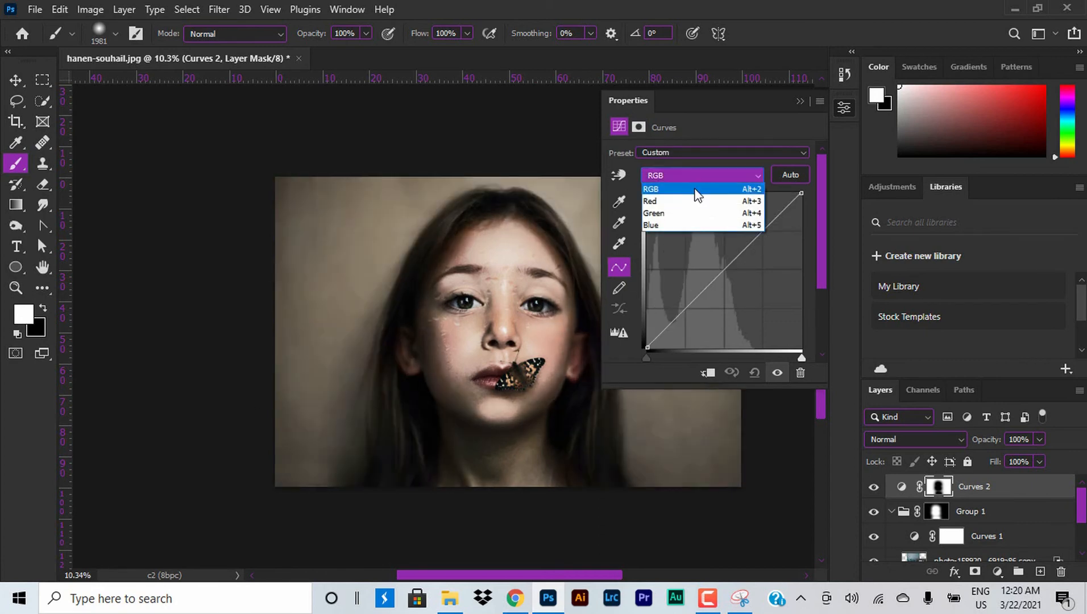
pyautogui.click(688, 218)
pyautogui.moveTo(796, 198); pyautogui.dragTo(769, 187)
pyautogui.click(670, 319)
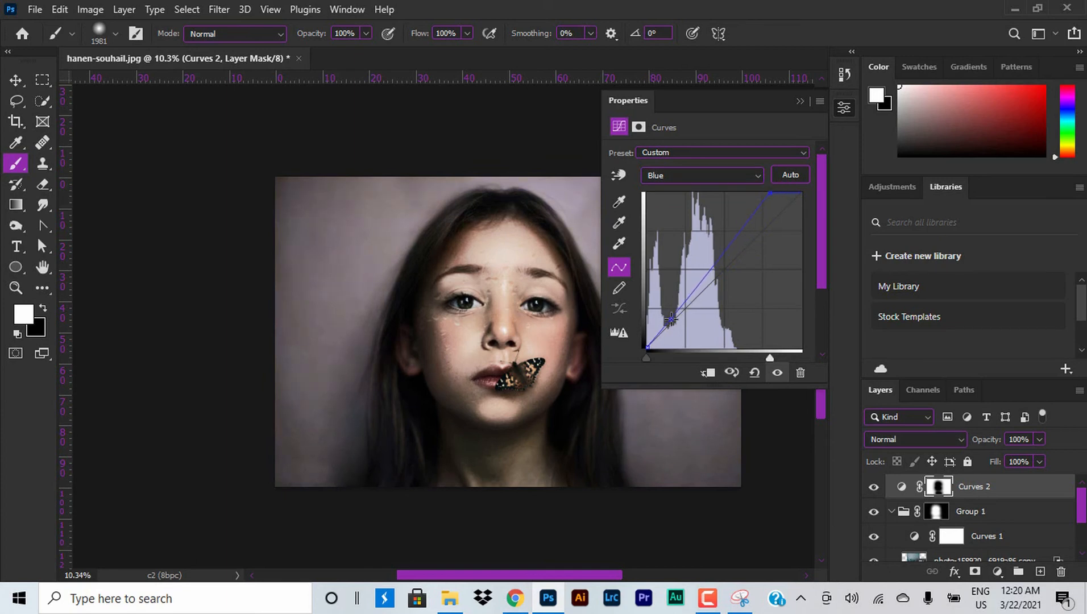
# - Lower the Red channel's white output in Curves 2 to cool the background, and close the curve settings
pyautogui.click(702, 178)
pyautogui.click(695, 199)
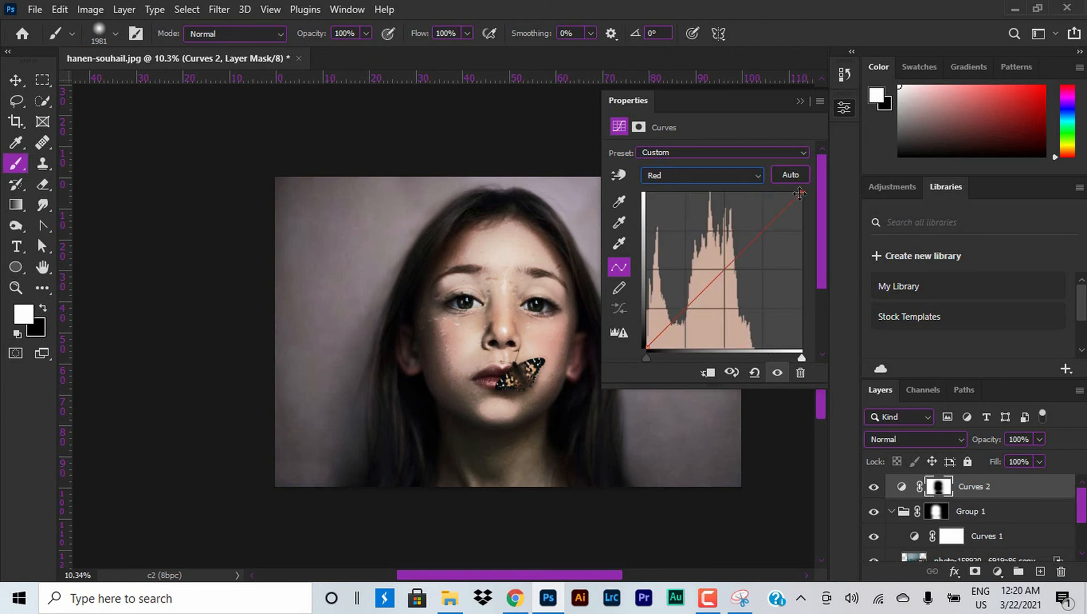
pyautogui.moveTo(801, 199); pyautogui.dragTo(800, 208)
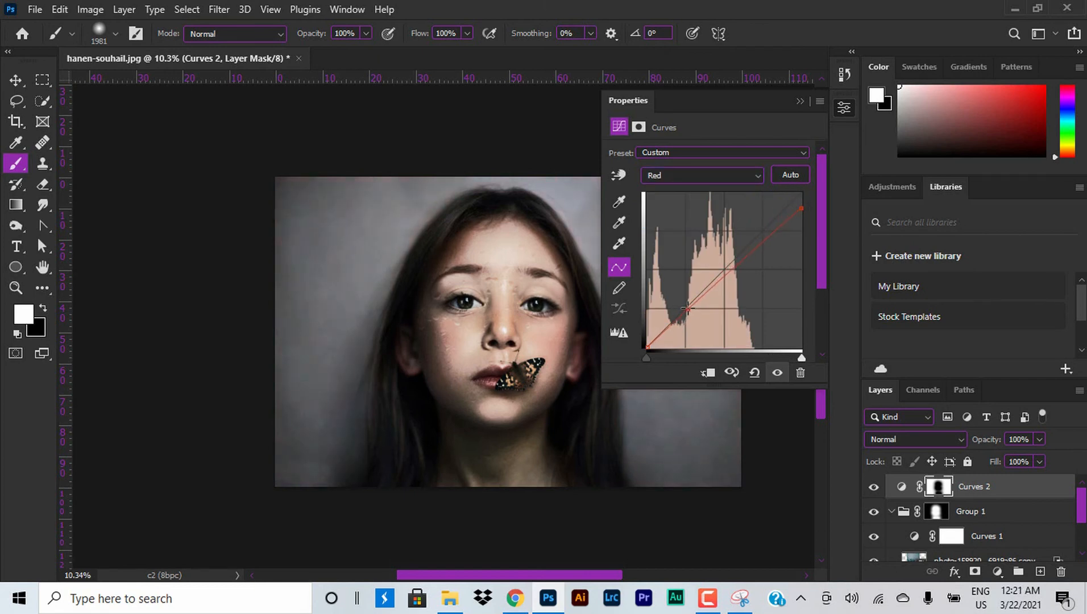
pyautogui.click(845, 108)
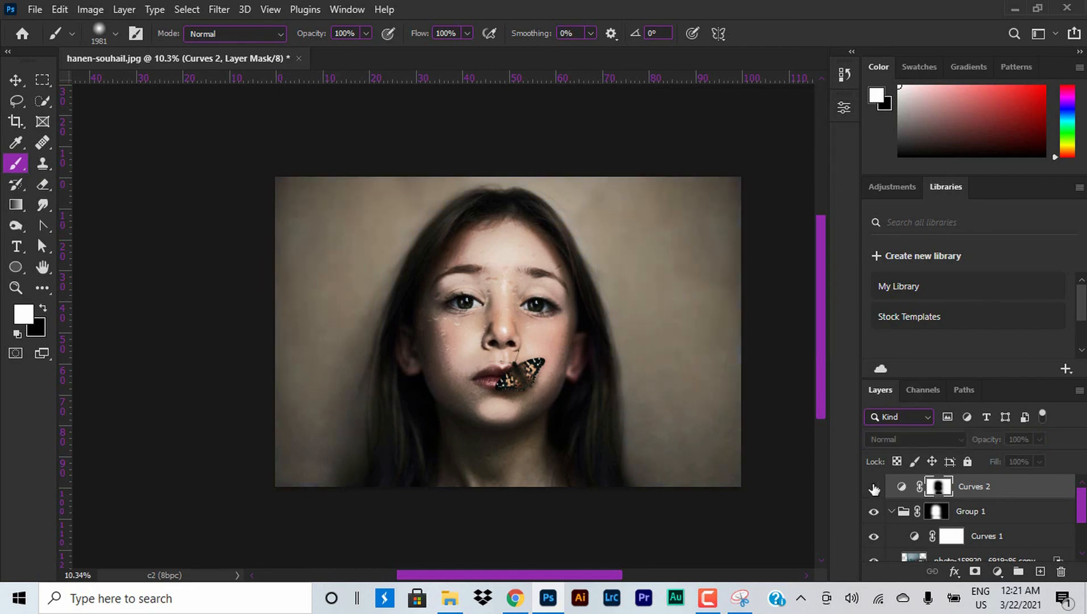